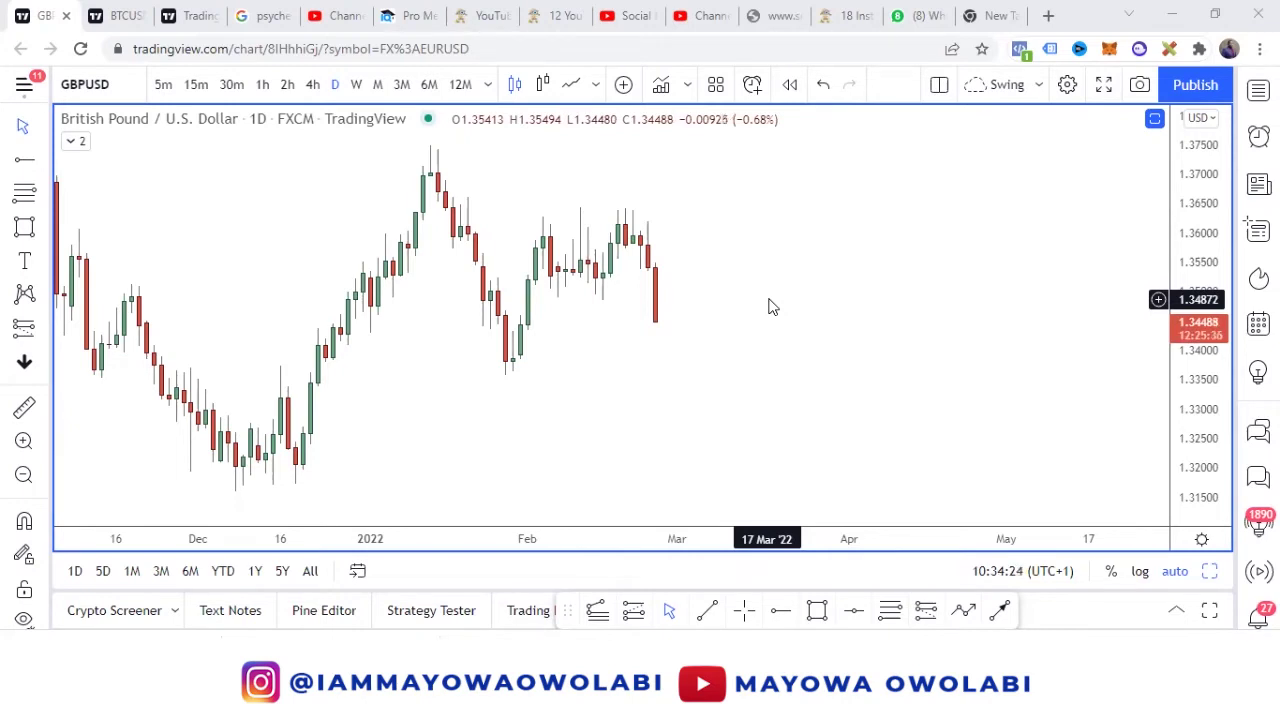
Switch the chart to the monthly timeframe and draw a rectangle zone over the 2018 highs, about 1.42 to 1.435, extending into early 2024.
{"action": "left_click", "coordinate": [377, 85]}
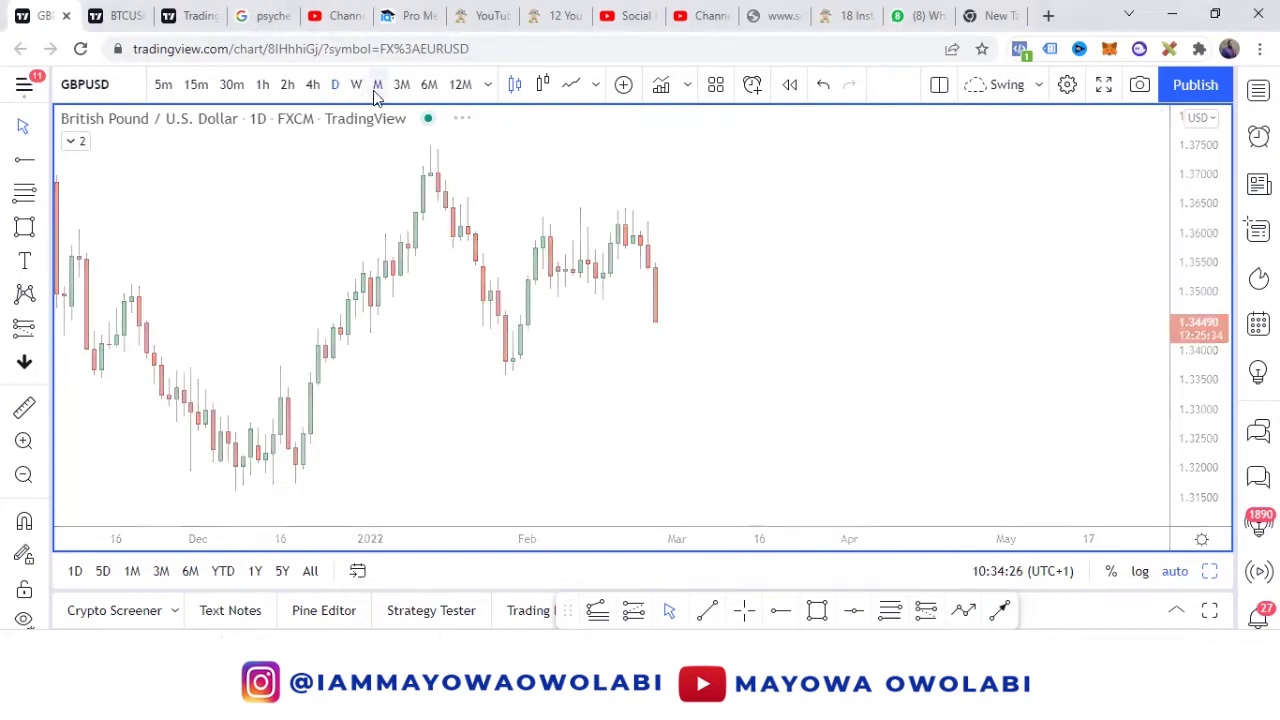
{"action": "scroll", "coordinate": [823, 300], "scroll_direction": "down", "scroll_amount": 4}
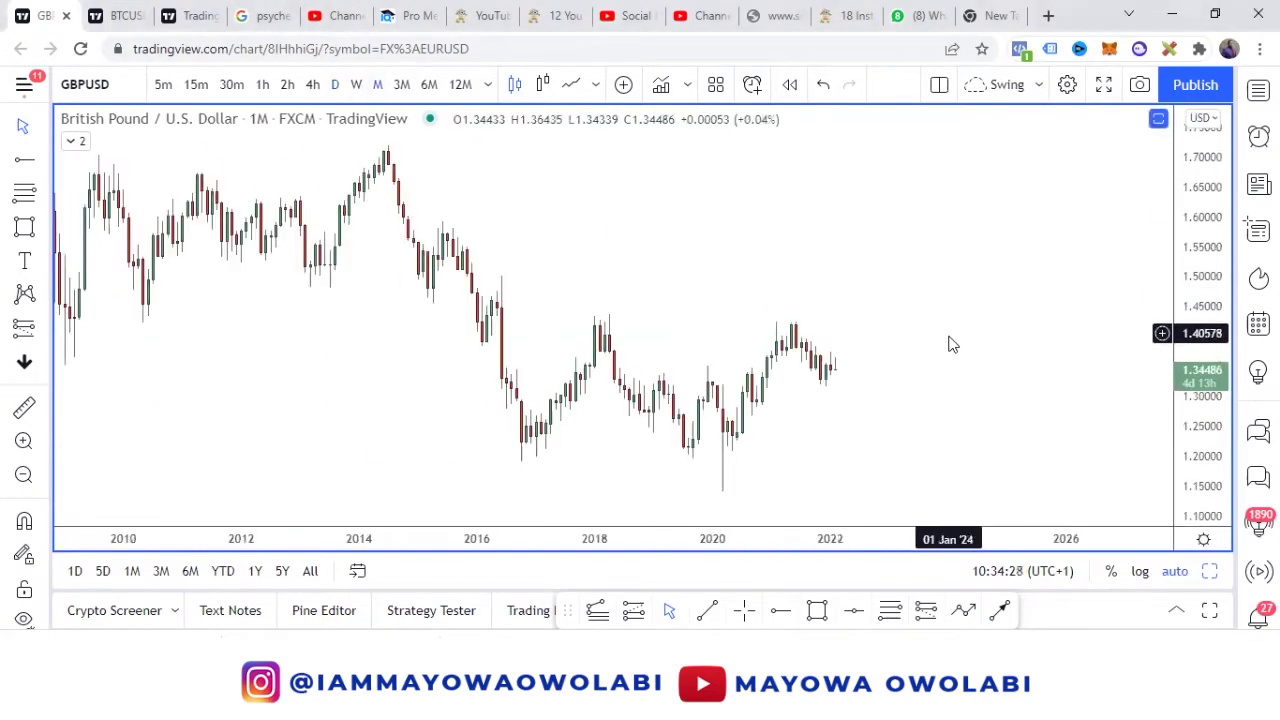
{"action": "scroll", "coordinate": [951, 343], "scroll_direction": "up", "scroll_amount": 2}
{"action": "scroll", "coordinate": [951, 343], "scroll_direction": "up", "scroll_amount": 1}
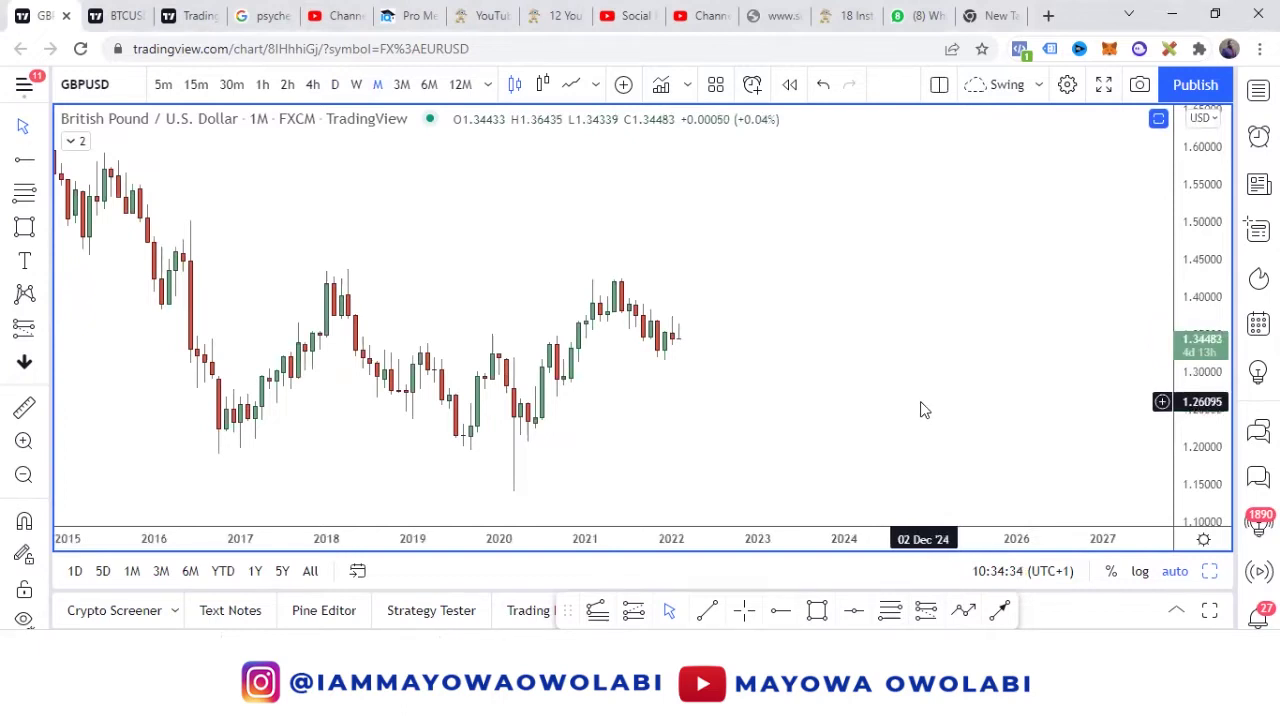
{"action": "scroll", "coordinate": [924, 410], "scroll_direction": "down", "scroll_amount": 1}
{"action": "scroll", "coordinate": [924, 410], "scroll_direction": "down", "scroll_amount": 1}
{"action": "scroll", "coordinate": [922, 408], "scroll_direction": "up", "scroll_amount": 2}
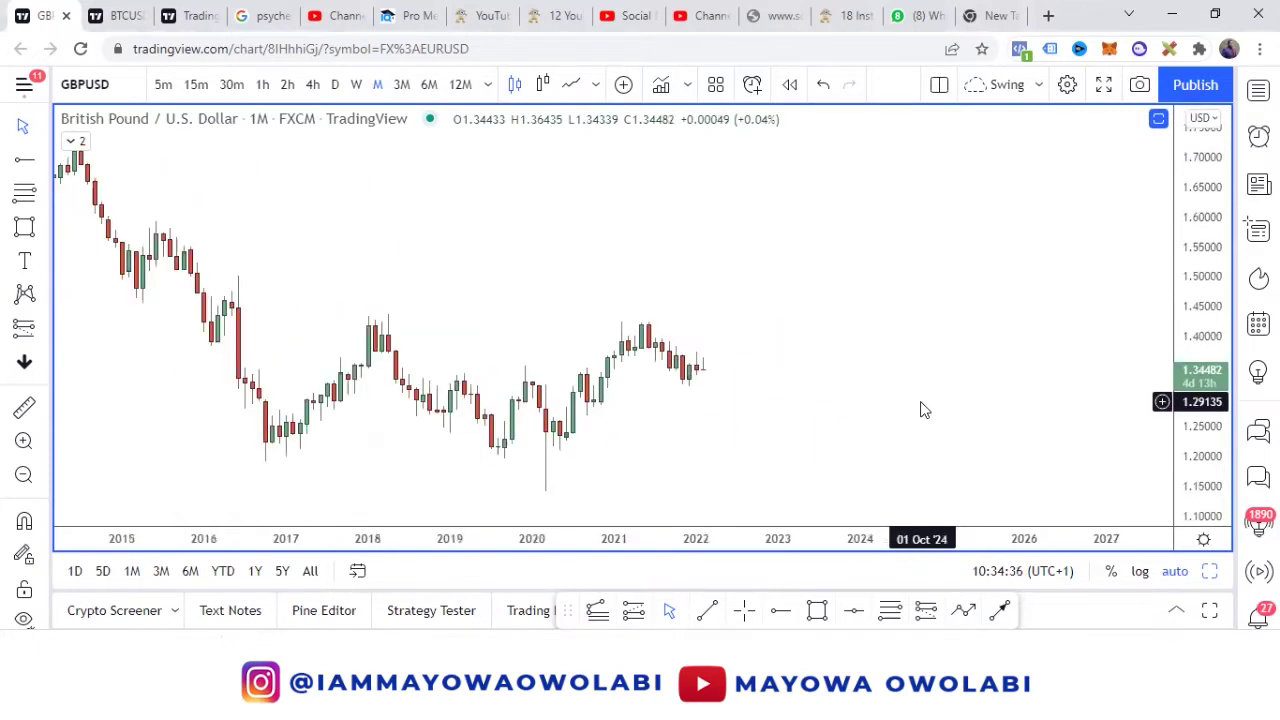
{"action": "left_click", "coordinate": [25, 228]}
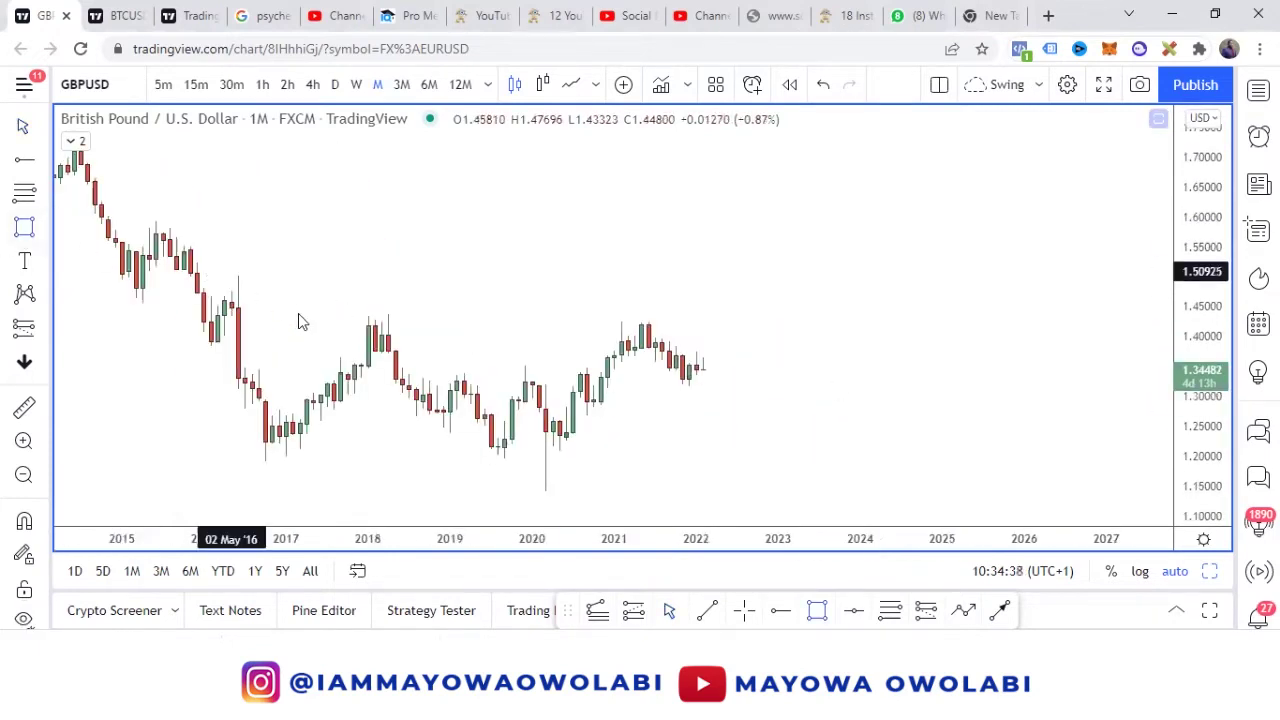
{"action": "left_click_drag", "start_coordinate": [368, 324], "coordinate": [882, 320]}
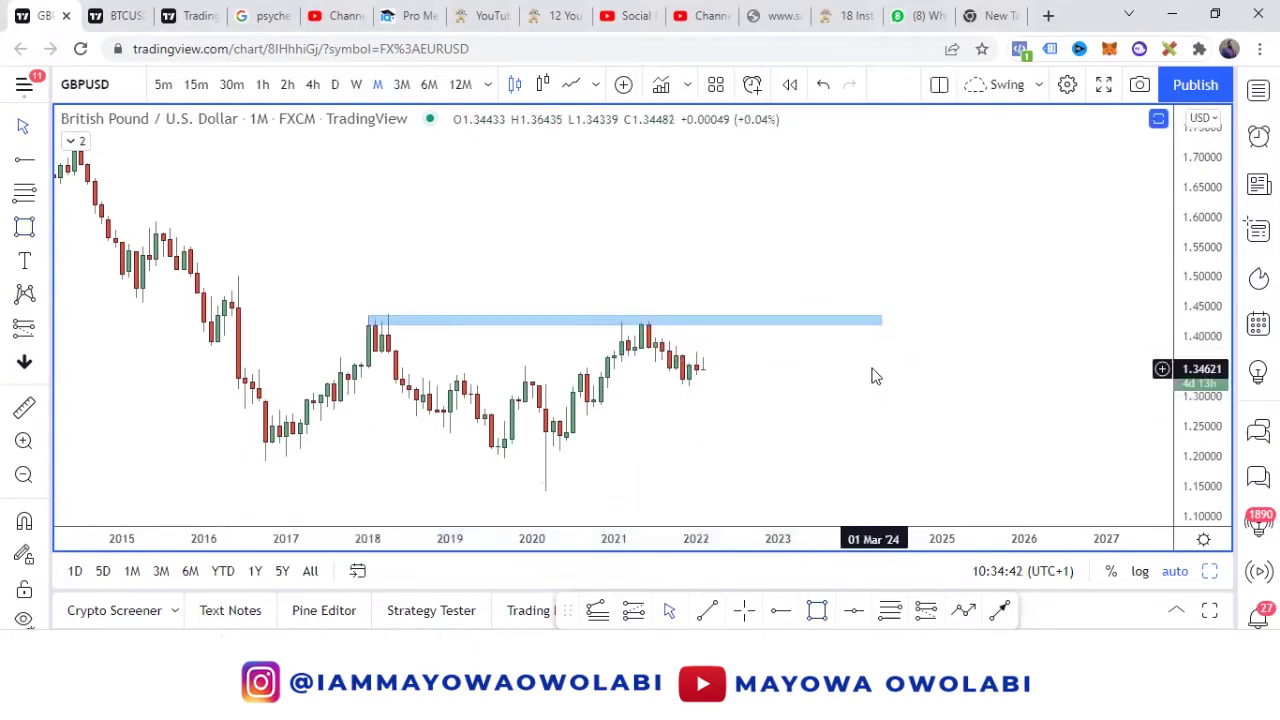
Mark the low near 1.20 with a thin rectangle from October 2016 to April 2020 and apply the BOS template to it.
{"action": "left_click", "coordinate": [25, 228]}
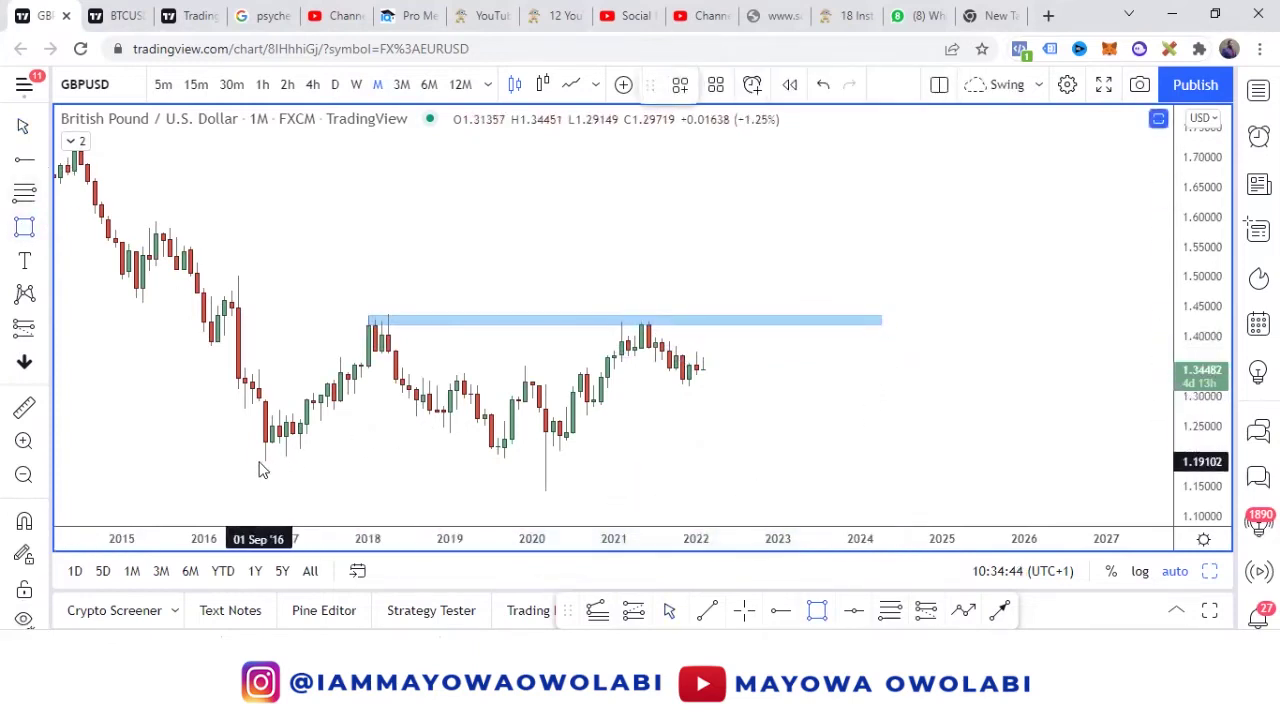
{"action": "left_click_drag", "start_coordinate": [265, 456], "coordinate": [554, 458]}
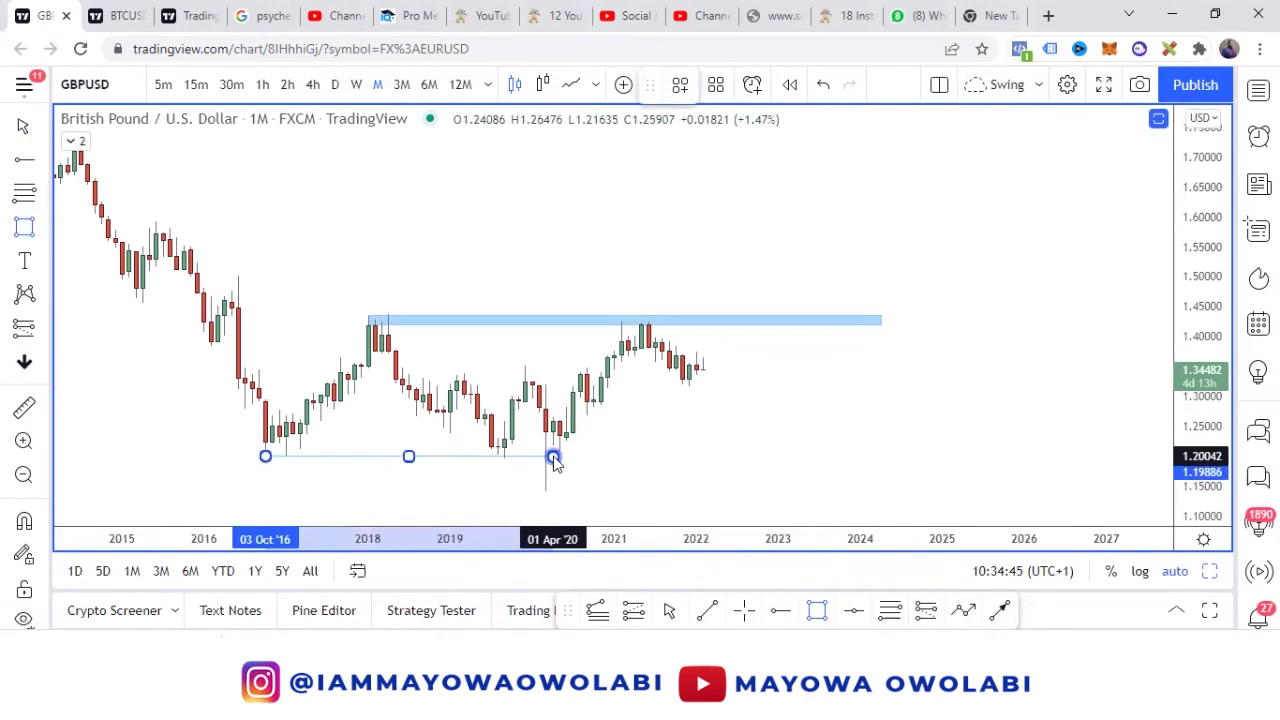
{"action": "left_click", "coordinate": [680, 84]}
{"action": "left_click", "coordinate": [718, 199]}
{"action": "left_click", "coordinate": [894, 491]}
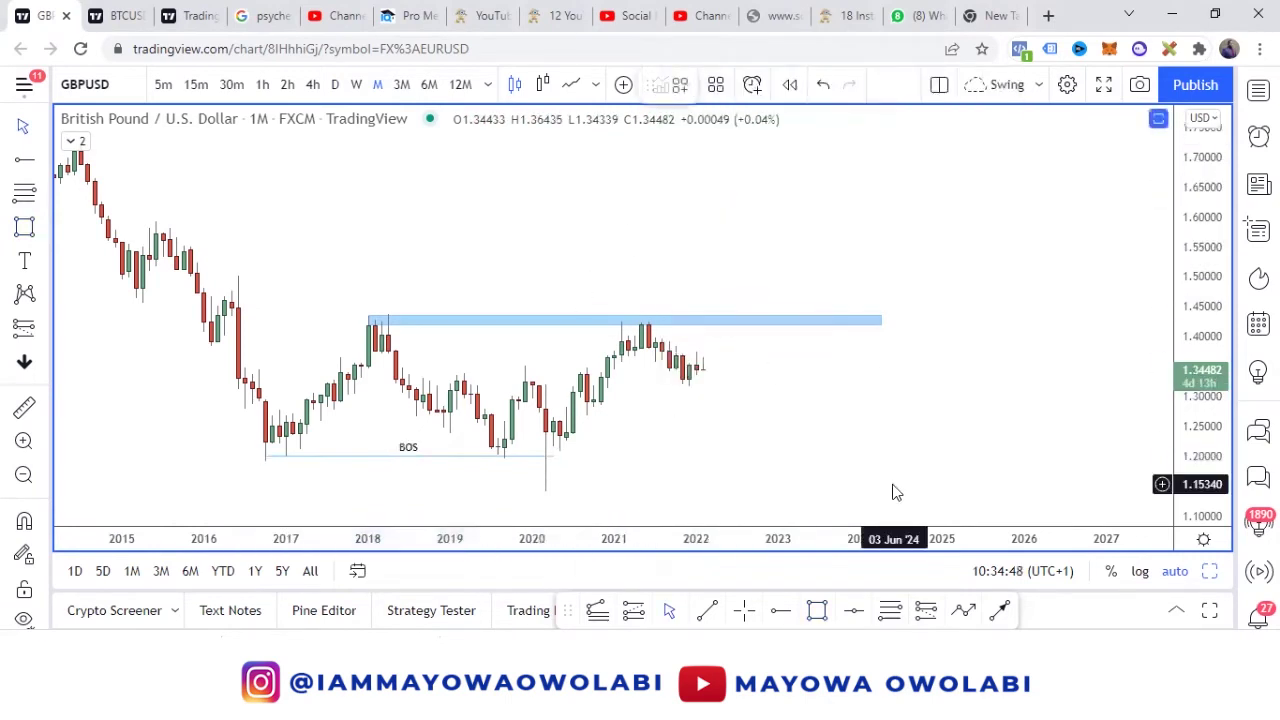
Draw a rectangle zone from about 1.2656 to 1.2938 at the September 2020 low, extending to March 2024.
{"action": "scroll", "coordinate": [903, 401], "scroll_direction": "down", "scroll_amount": 3}
{"action": "scroll", "coordinate": [903, 401], "scroll_direction": "up", "scroll_amount": 3}
{"action": "scroll", "coordinate": [890, 390], "scroll_direction": "left", "scroll_amount": 5}
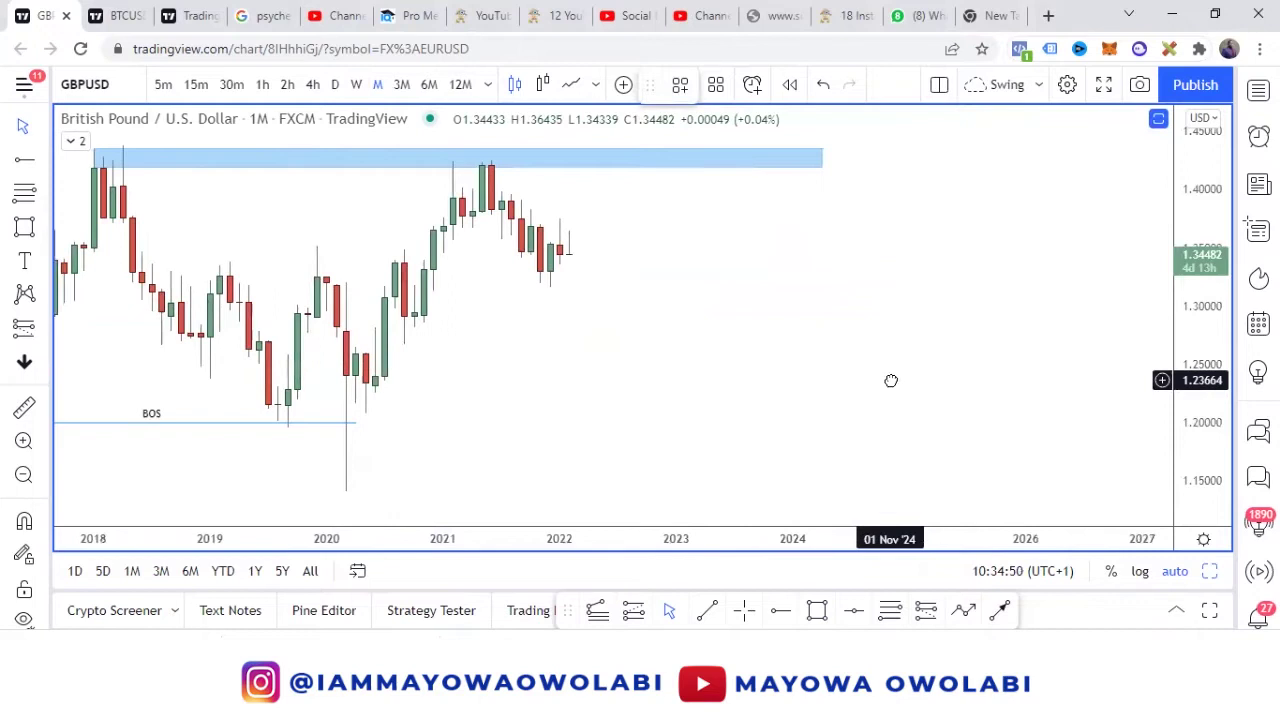
{"action": "scroll", "coordinate": [866, 395], "scroll_direction": "left", "scroll_amount": 1}
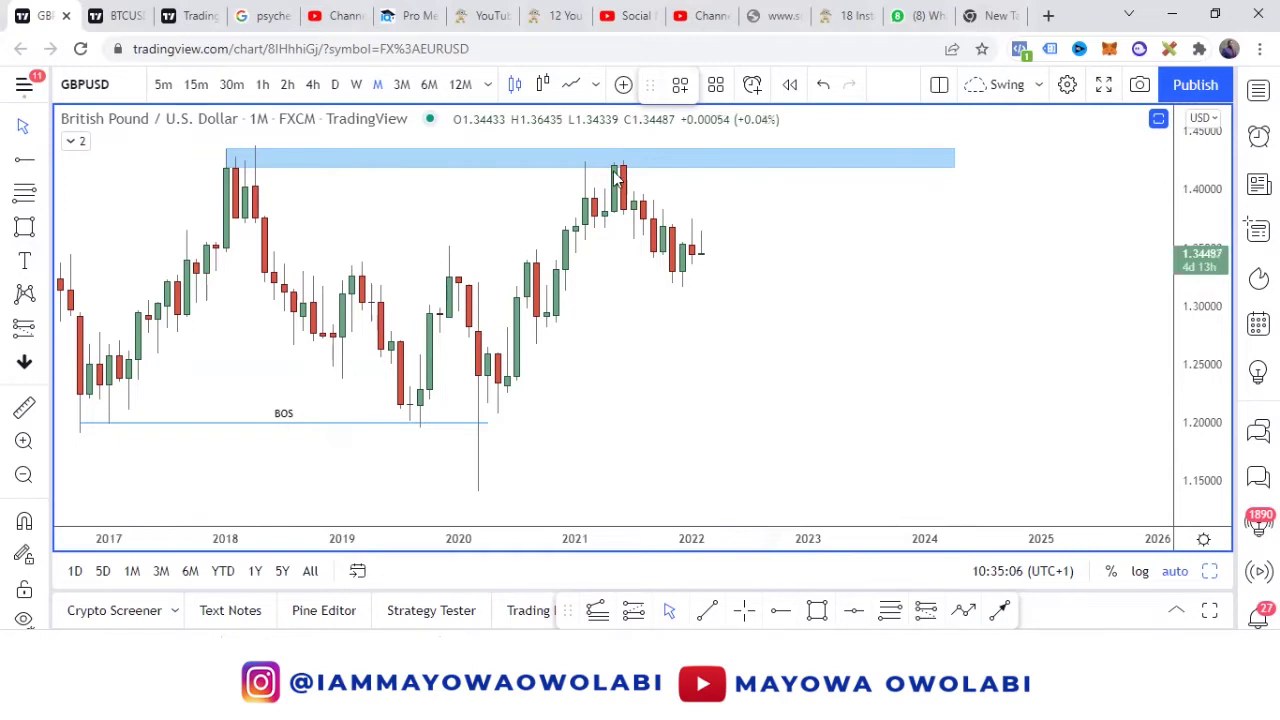
{"action": "left_click", "coordinate": [30, 234]}
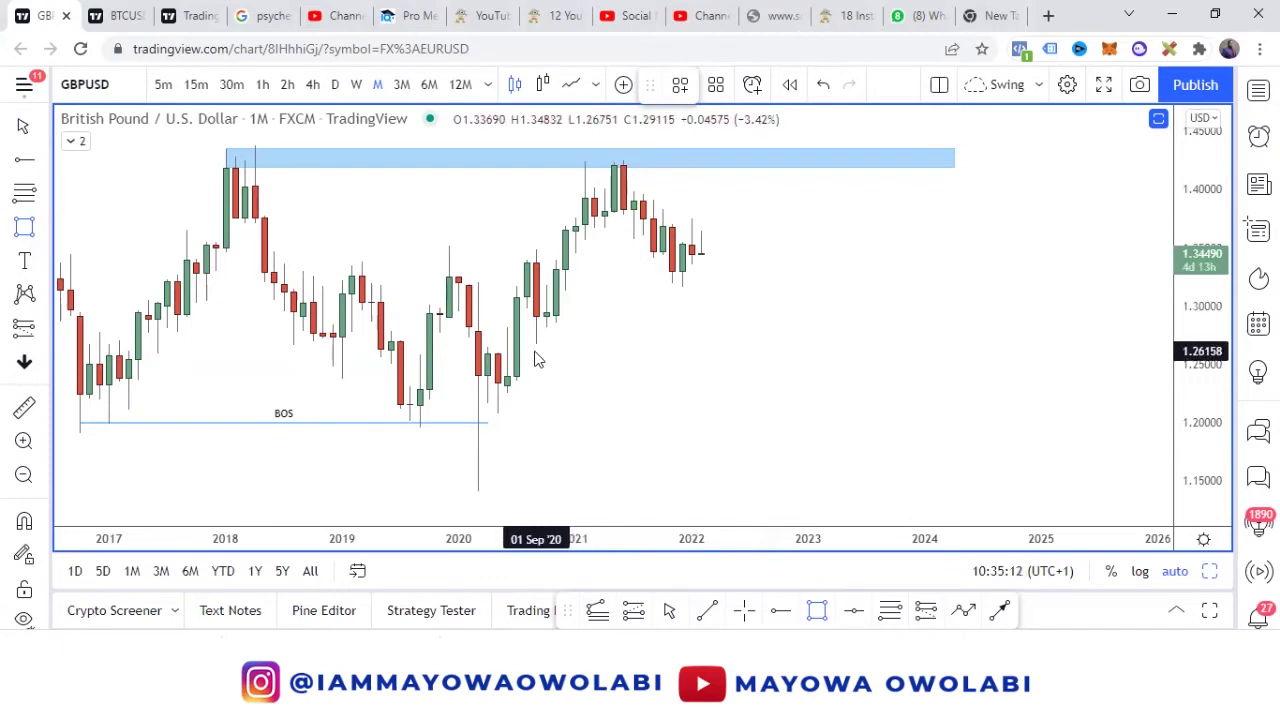
{"action": "mouse_move", "coordinate": [537, 346]}
{"action": "left_mouse_down"}
{"action": "mouse_move", "coordinate": [790, 328]}
{"action": "mouse_move", "coordinate": [809, 314]}
{"action": "mouse_move", "coordinate": [983, 323]}
{"action": "mouse_move", "coordinate": [944, 330]}
{"action": "left_mouse_up"}
{"action": "left_click", "coordinate": [931, 343]}
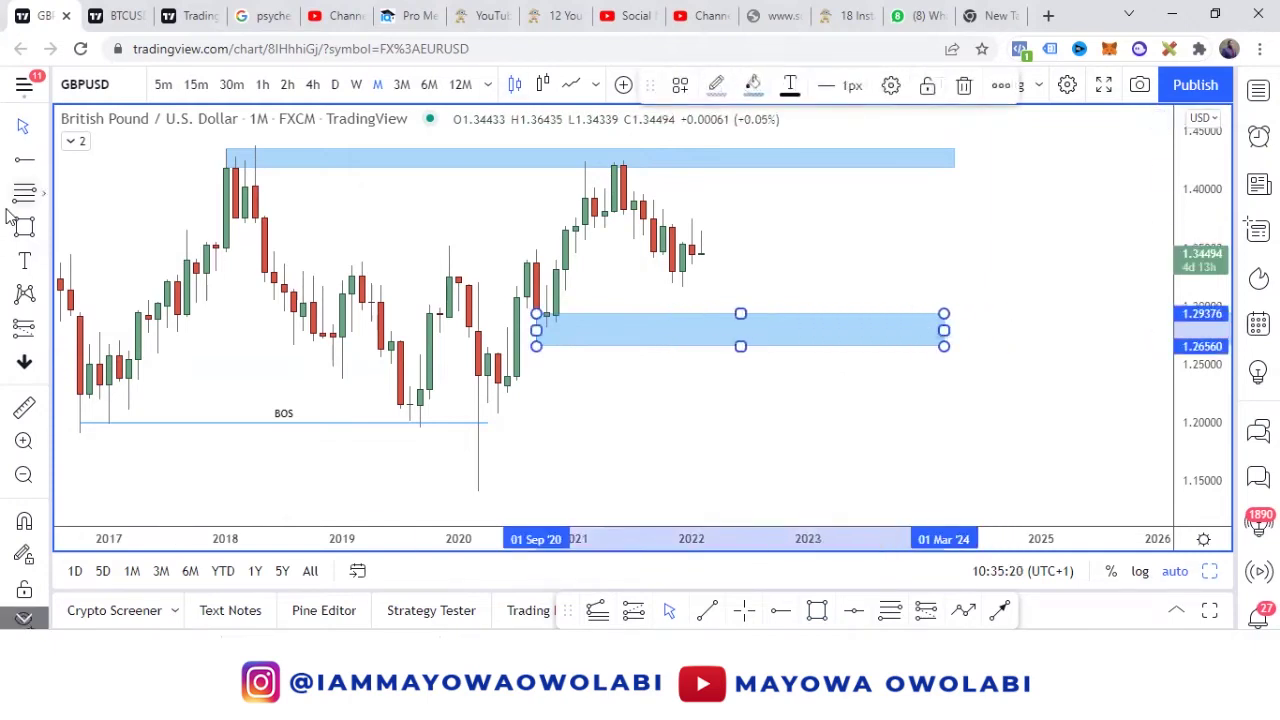
Measure the price move from the October 2021 high down into the lower rectangle zone.
{"action": "left_click", "coordinate": [24, 408]}
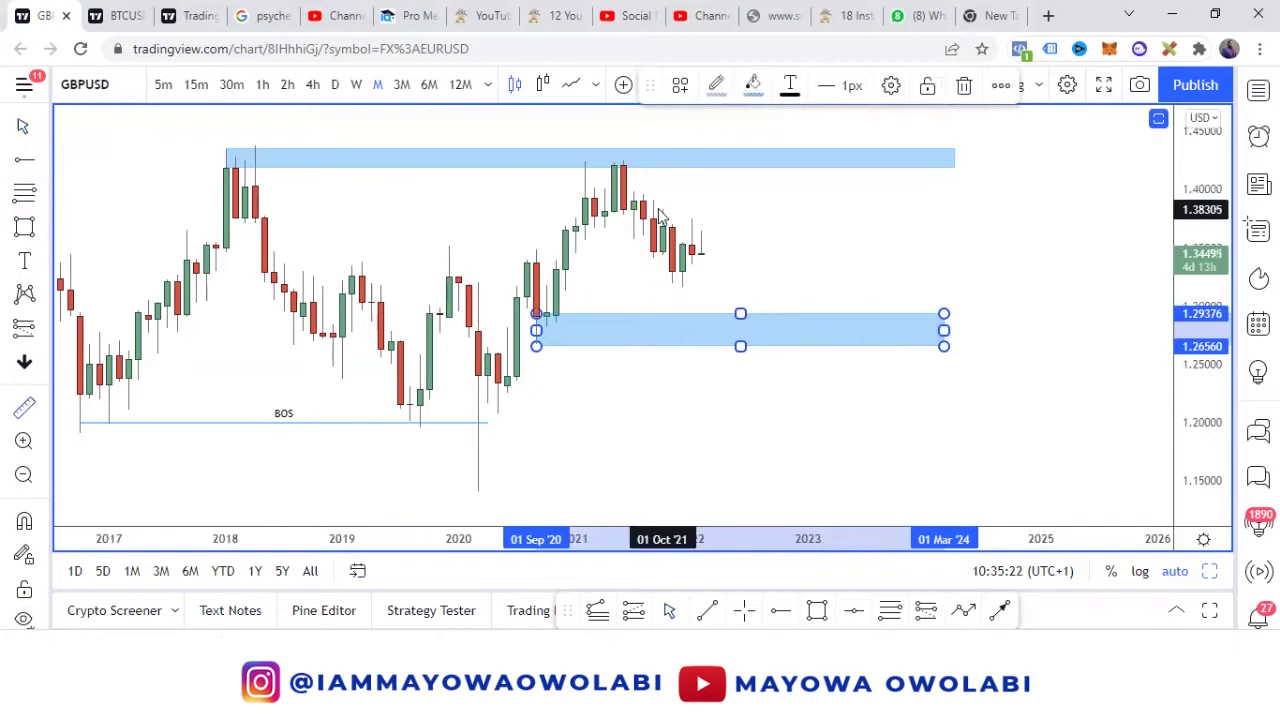
{"action": "left_click", "coordinate": [662, 210]}
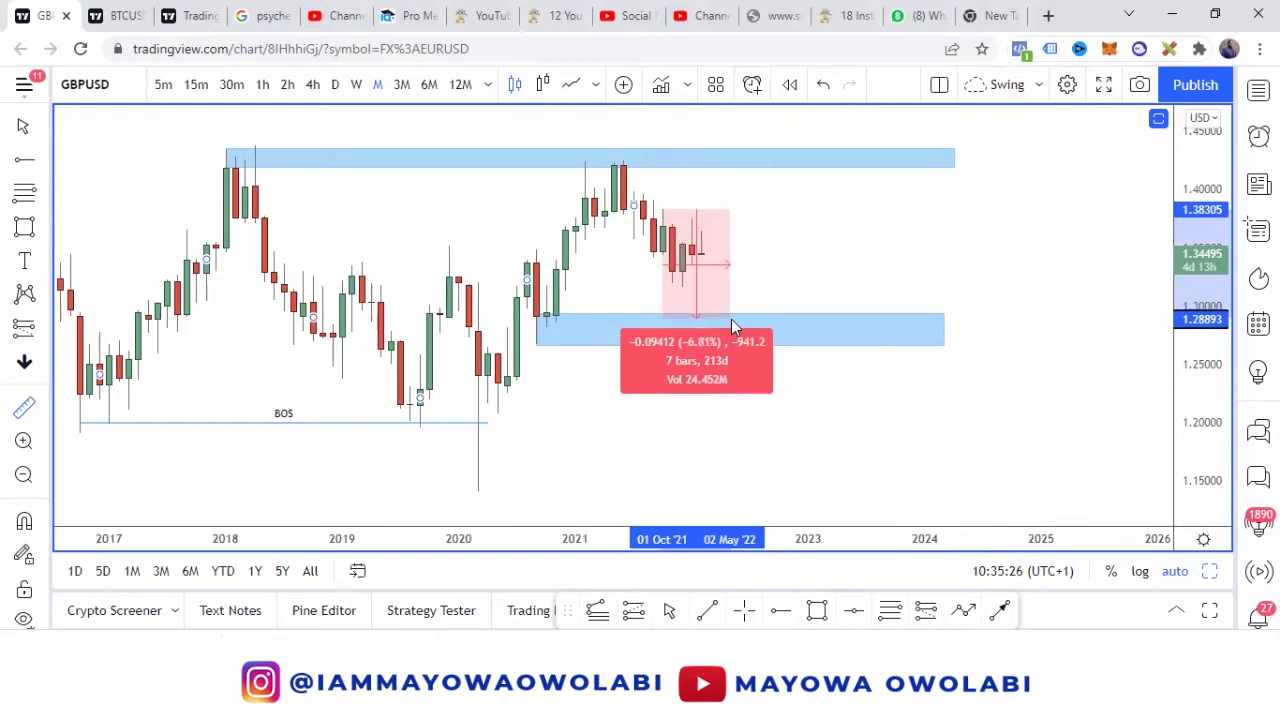
{"action": "left_click", "coordinate": [908, 251]}
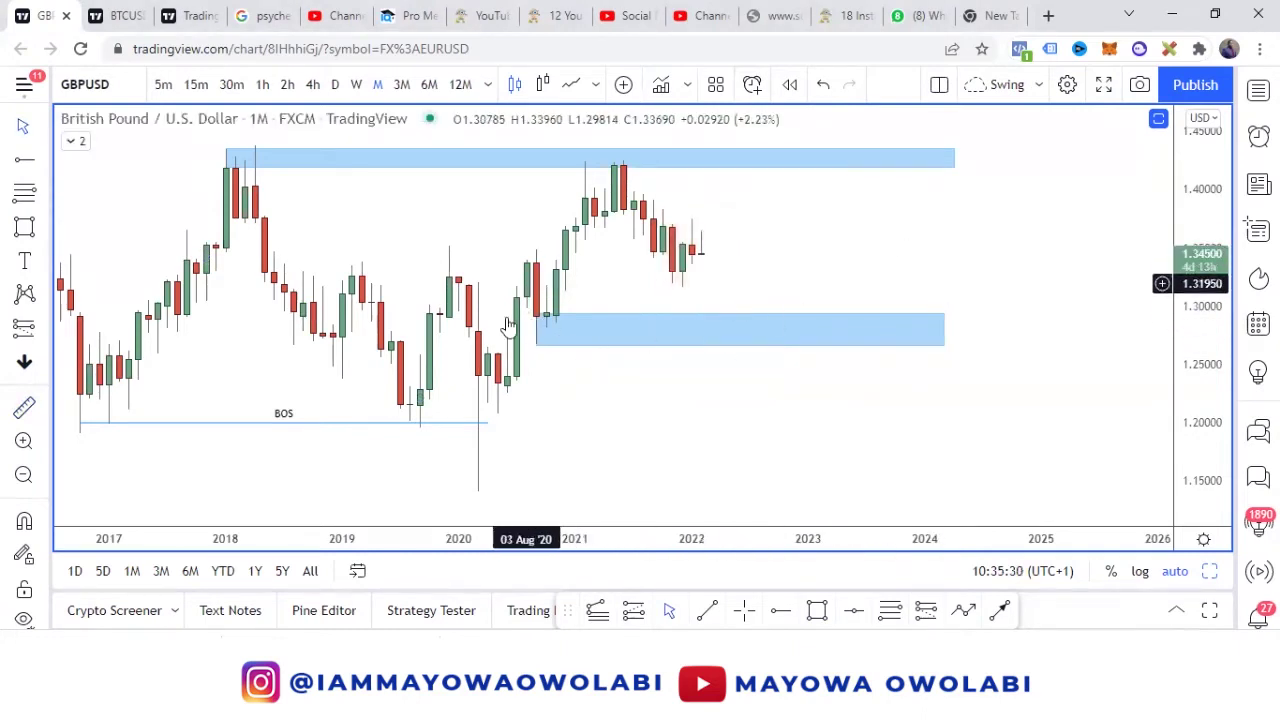
{"action": "left_click", "coordinate": [25, 226]}
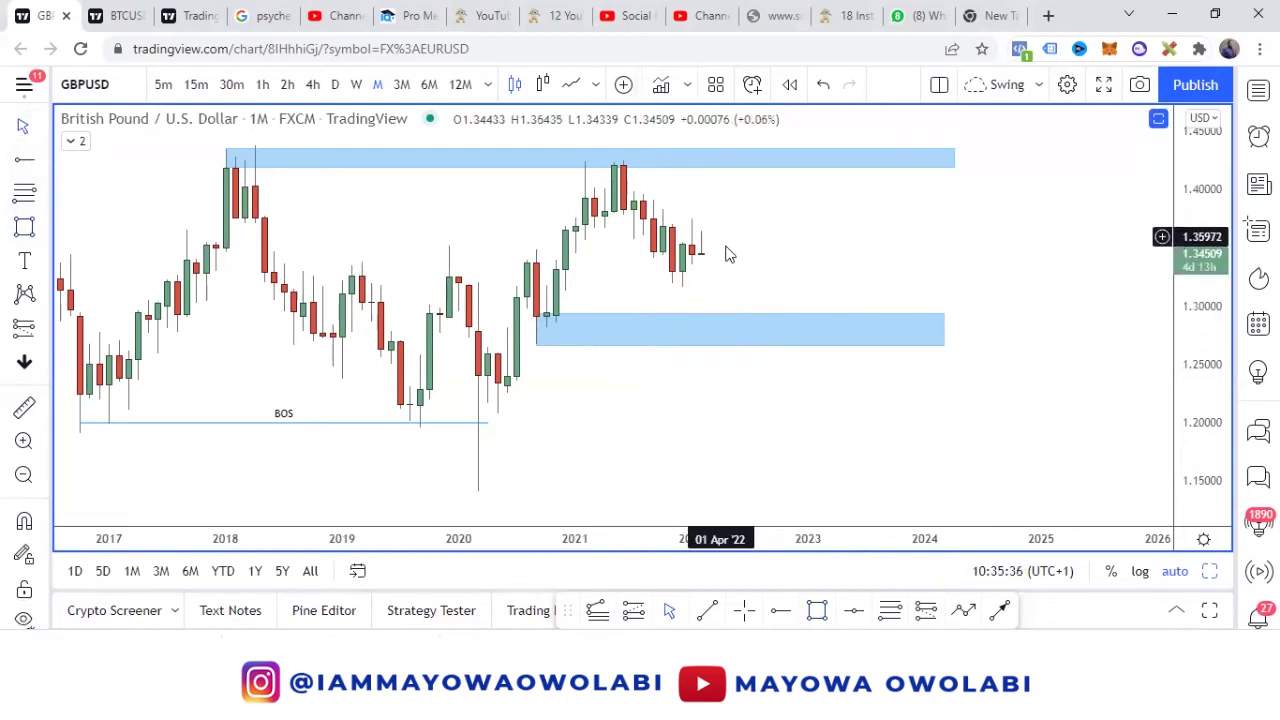
Place horizontal rays at about 1.34685, by the September 2021 candle's close, and at the October 2021 high of about 1.38305.
{"action": "left_click", "coordinate": [22, 161]}
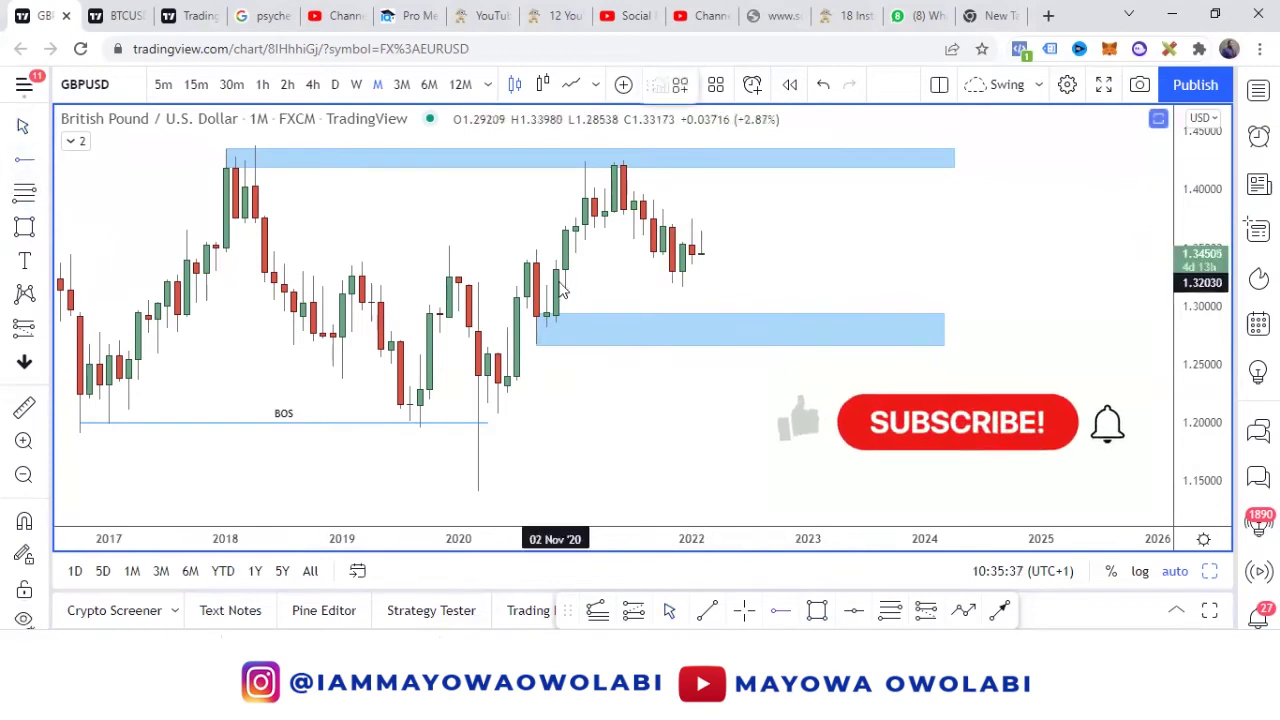
{"action": "left_click", "coordinate": [668, 256]}
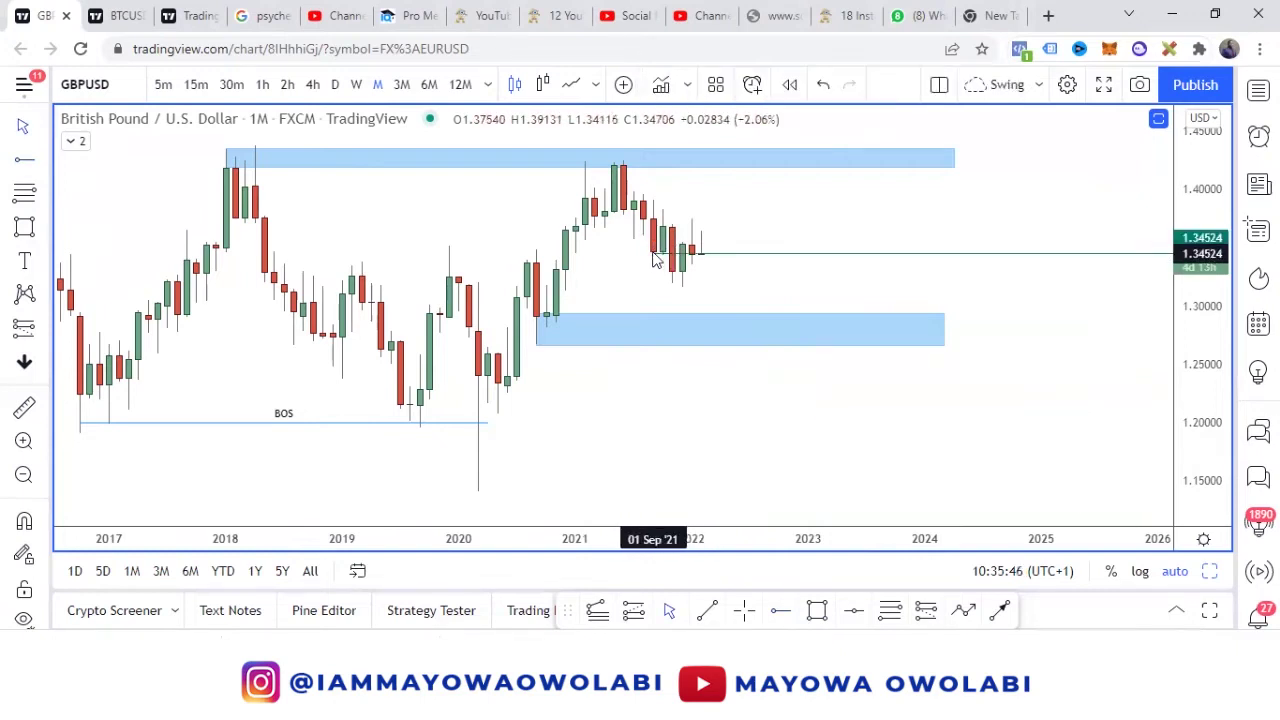
{"action": "left_click", "coordinate": [23, 158]}
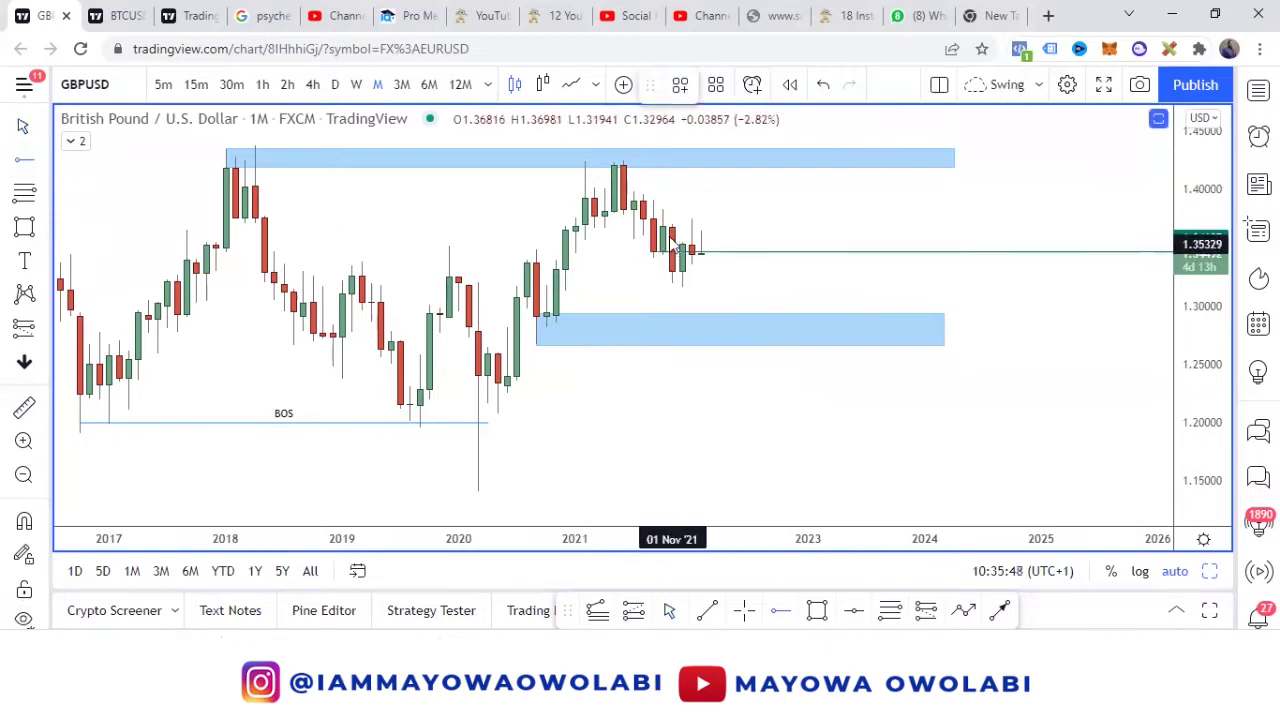
{"action": "left_click", "coordinate": [663, 210]}
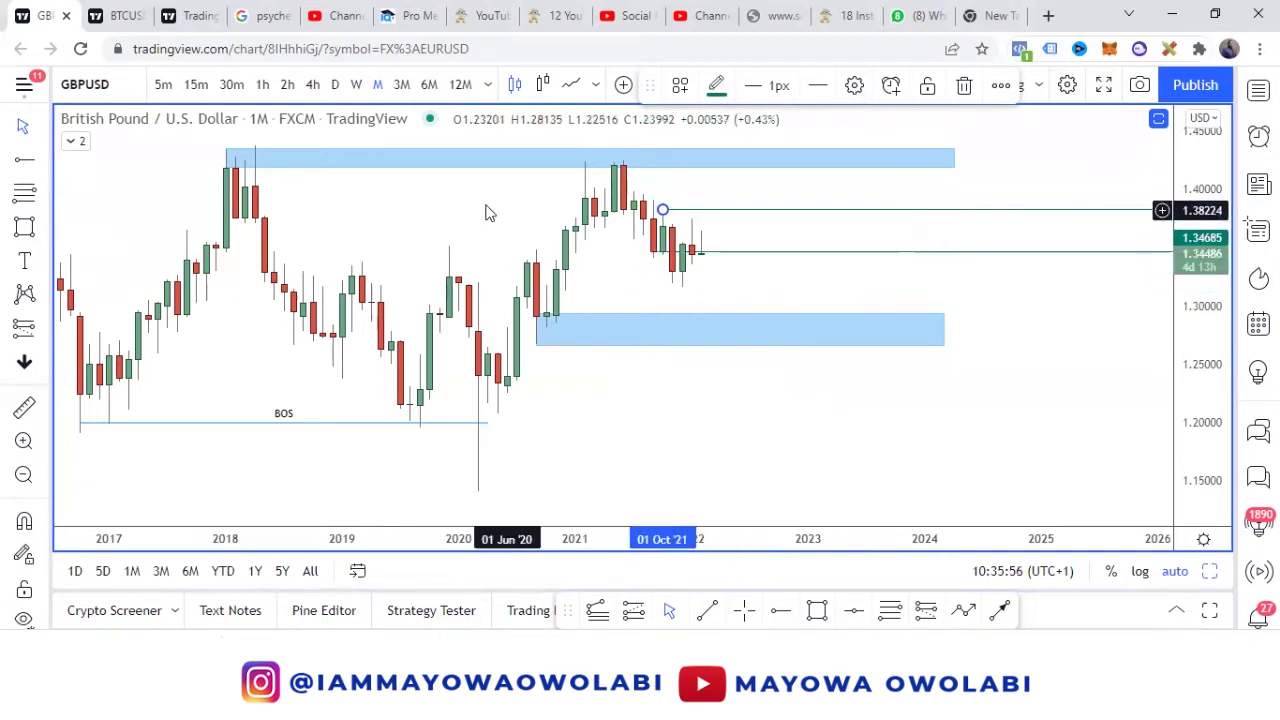
Draw a trend line from the March 2020 low at about 1.14413 up to about 1.43775 at October 2021.
{"action": "left_click", "coordinate": [44, 162]}
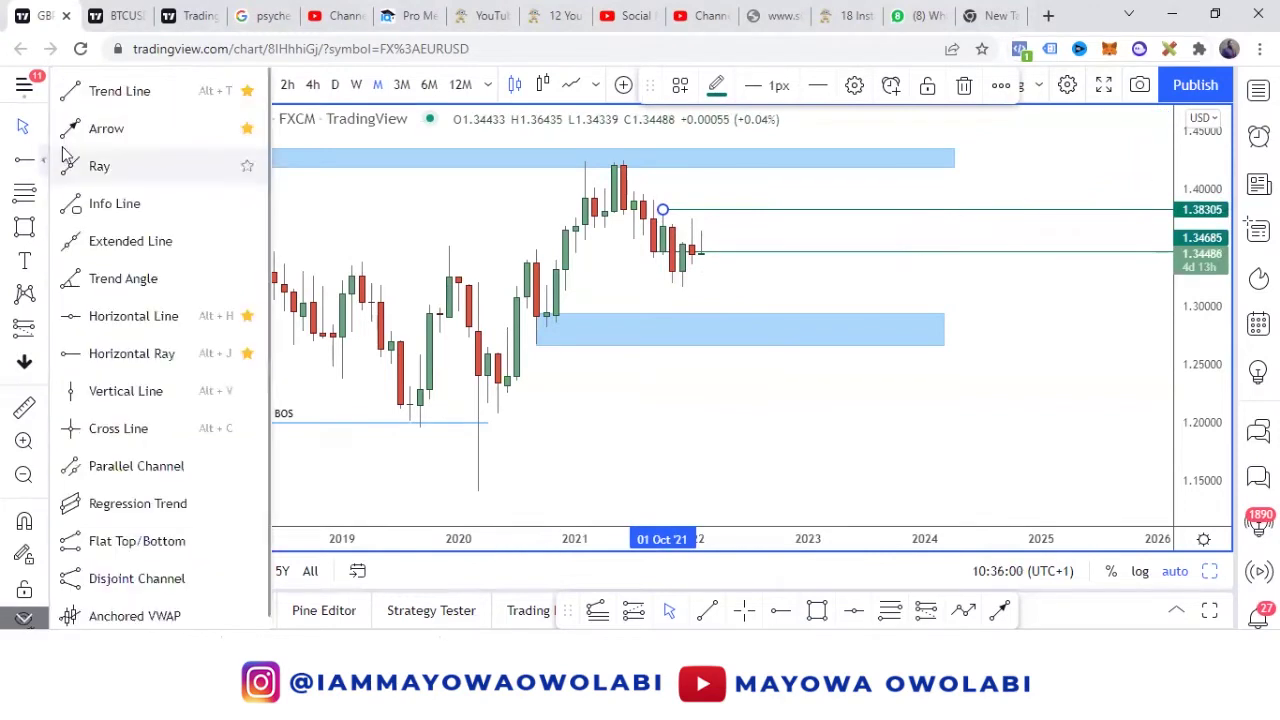
{"action": "left_click", "coordinate": [85, 93]}
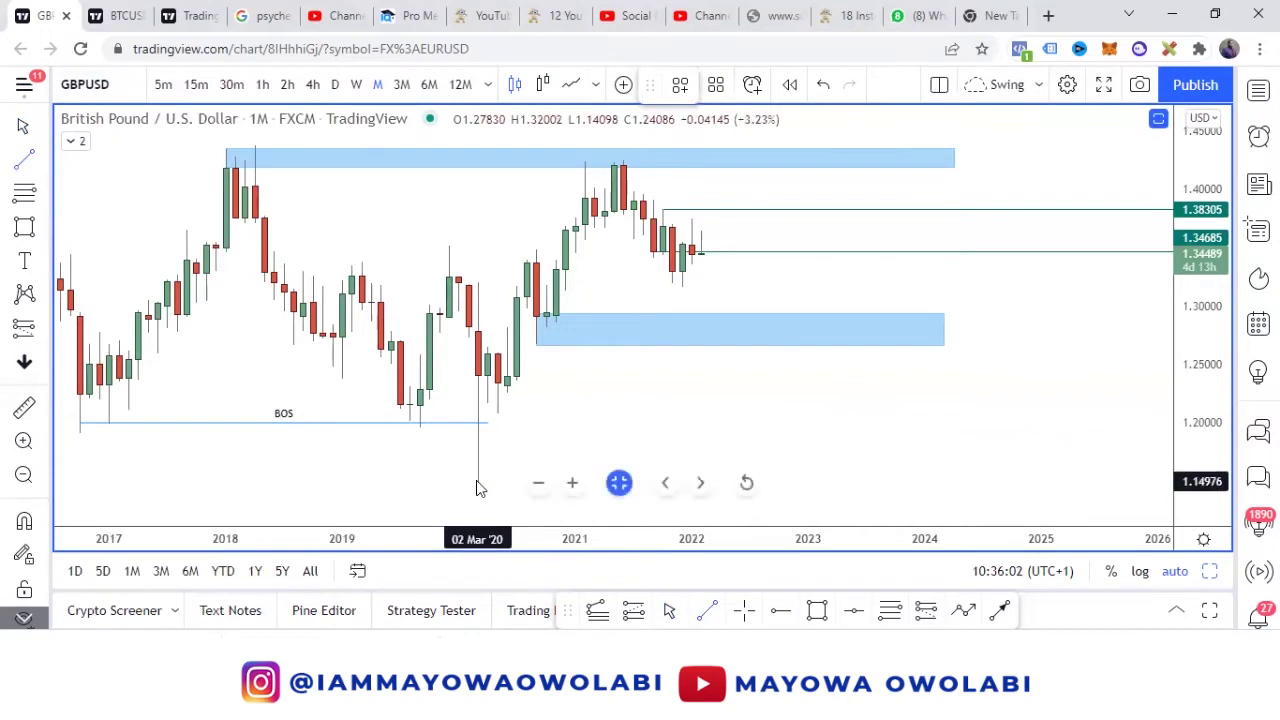
{"action": "left_click", "coordinate": [478, 487]}
{"action": "left_click", "coordinate": [662, 146]}
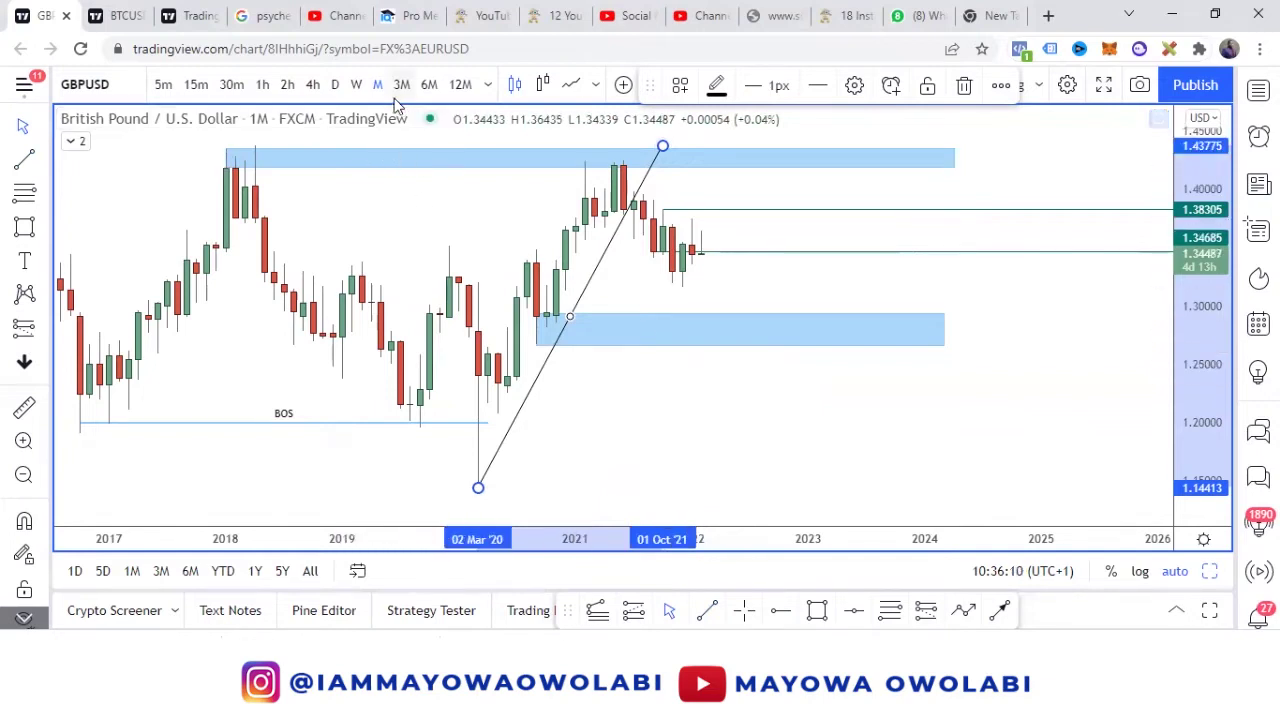
Review the marked levels on the daily and weekly timeframes, enlarging the weekly price action around the two rays.
{"action": "left_click", "coordinate": [335, 84]}
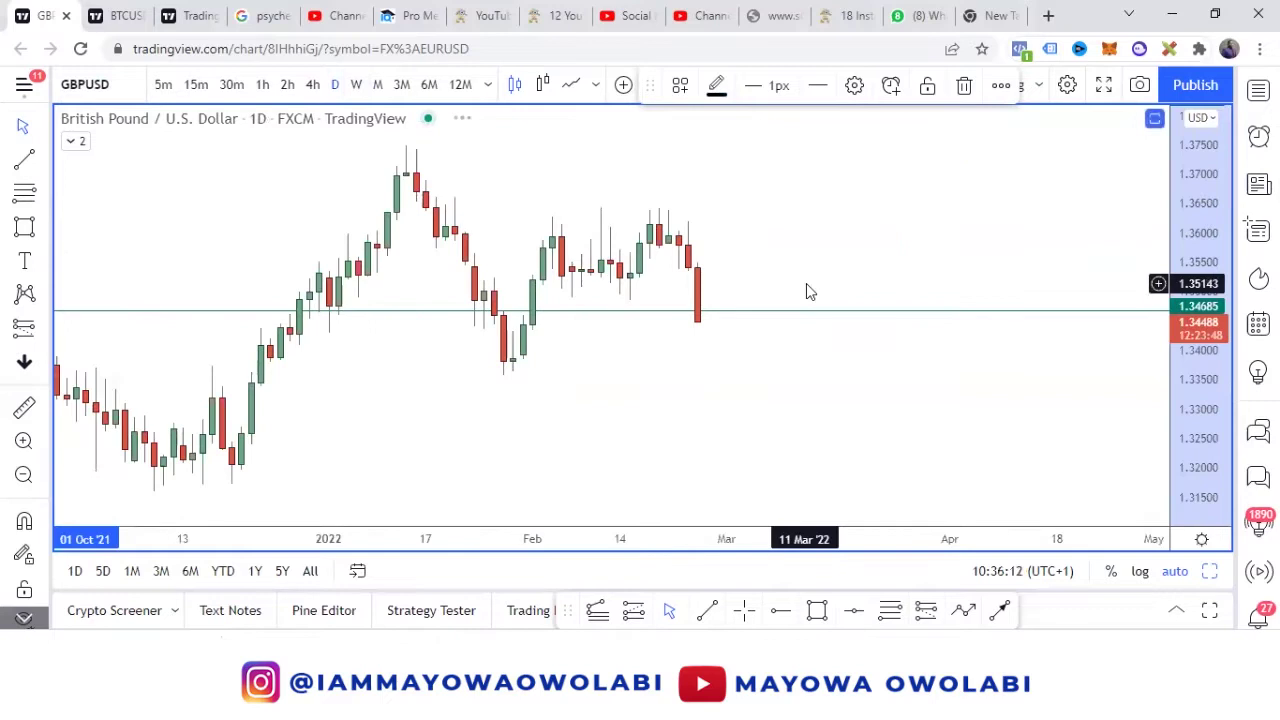
{"action": "scroll", "coordinate": [806, 283], "scroll_direction": "down", "scroll_amount": 4}
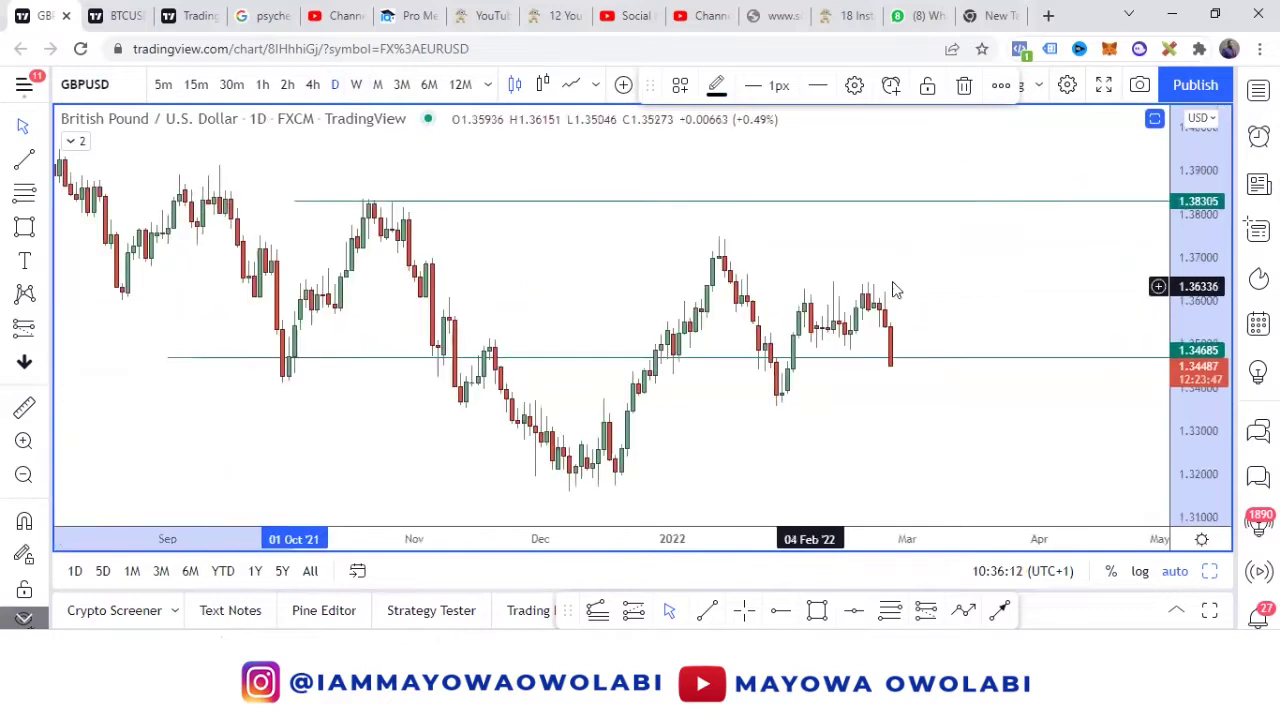
{"action": "left_click", "coordinate": [355, 84]}
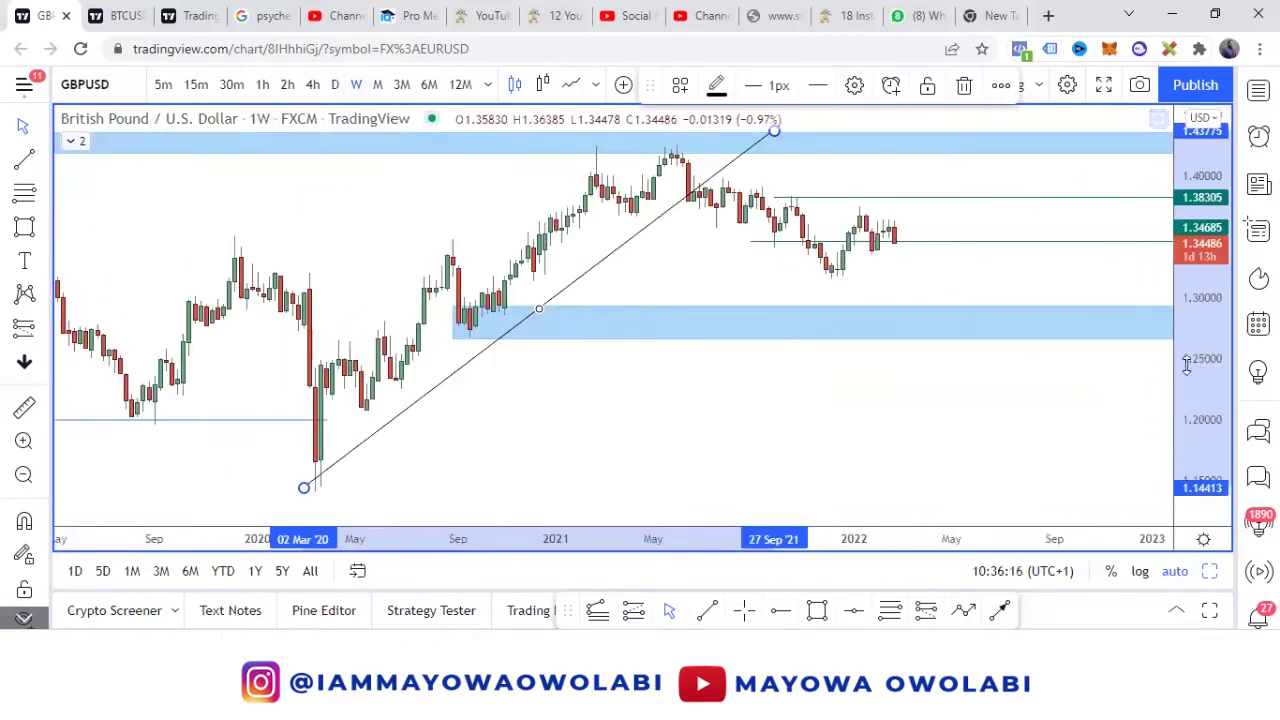
{"action": "left_click_drag", "start_coordinate": [1187, 365], "coordinate": [893, 90]}
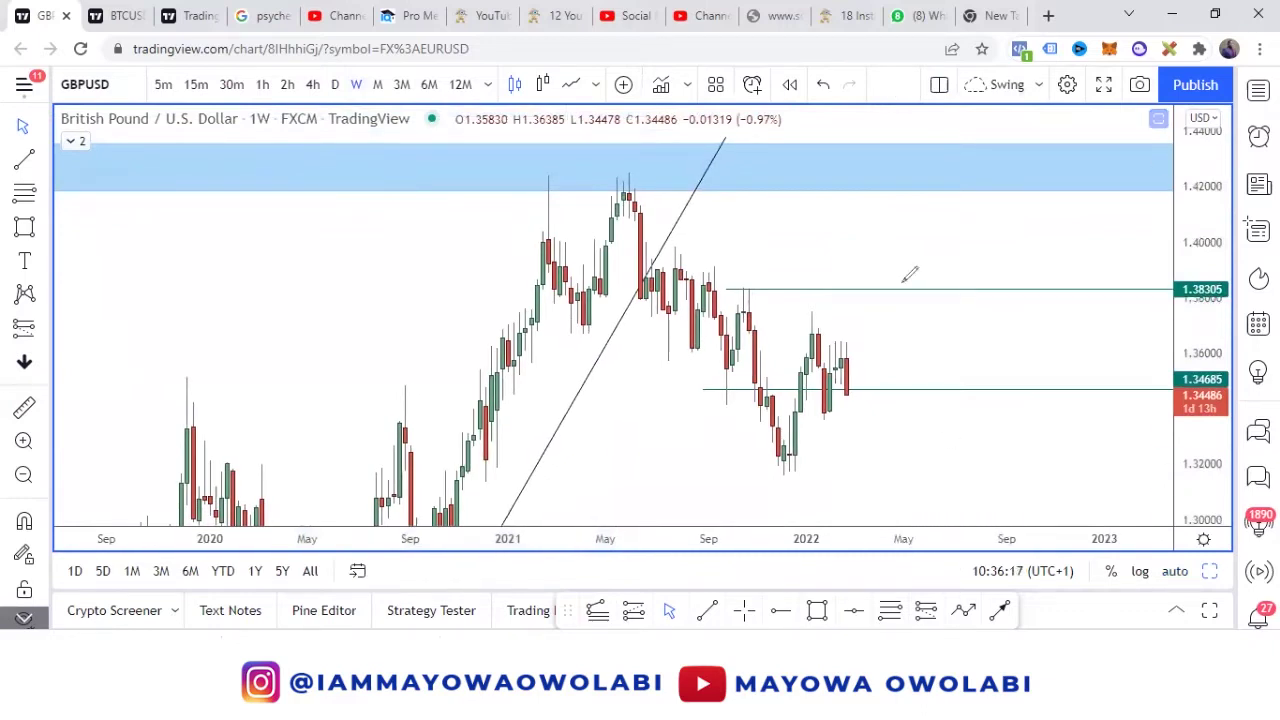
Annotate the late 2021 swing highs and lows on the weekly chart with temporary red pen marks and erase them.
{"action": "left_click_drag", "start_coordinate": [741, 321], "coordinate": [818, 320]}
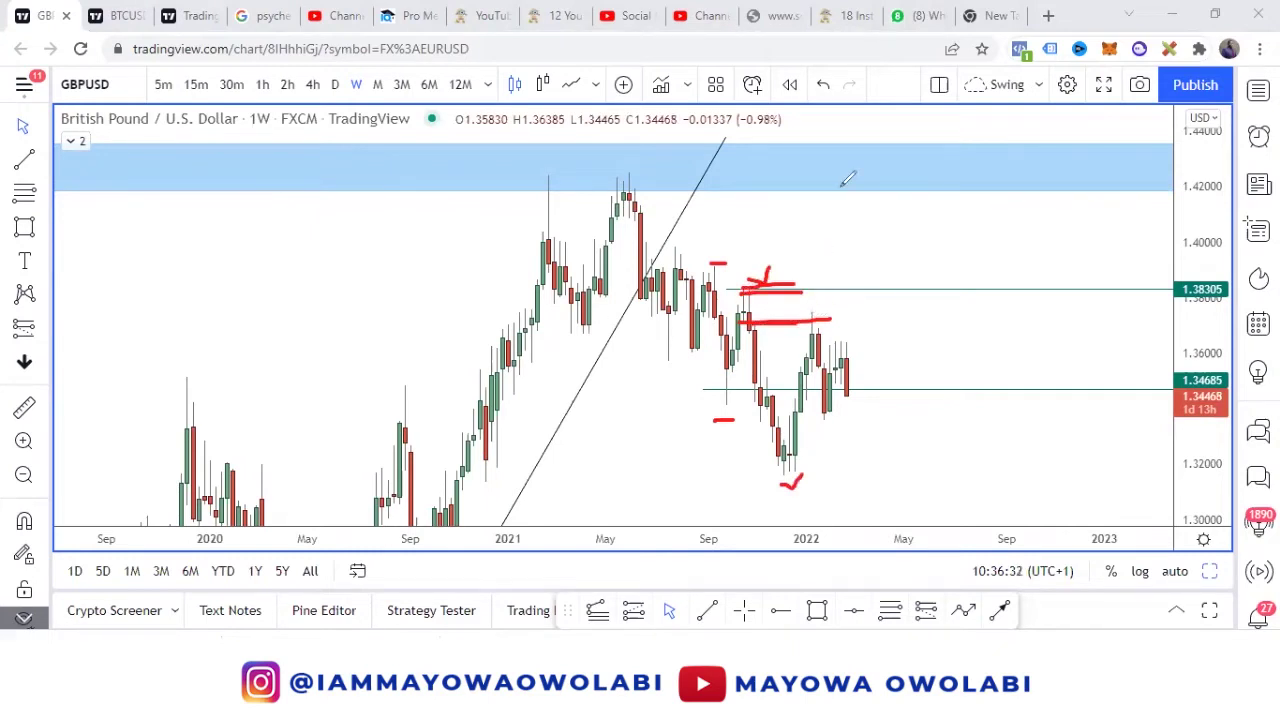
{"action": "key", "text": "e"}
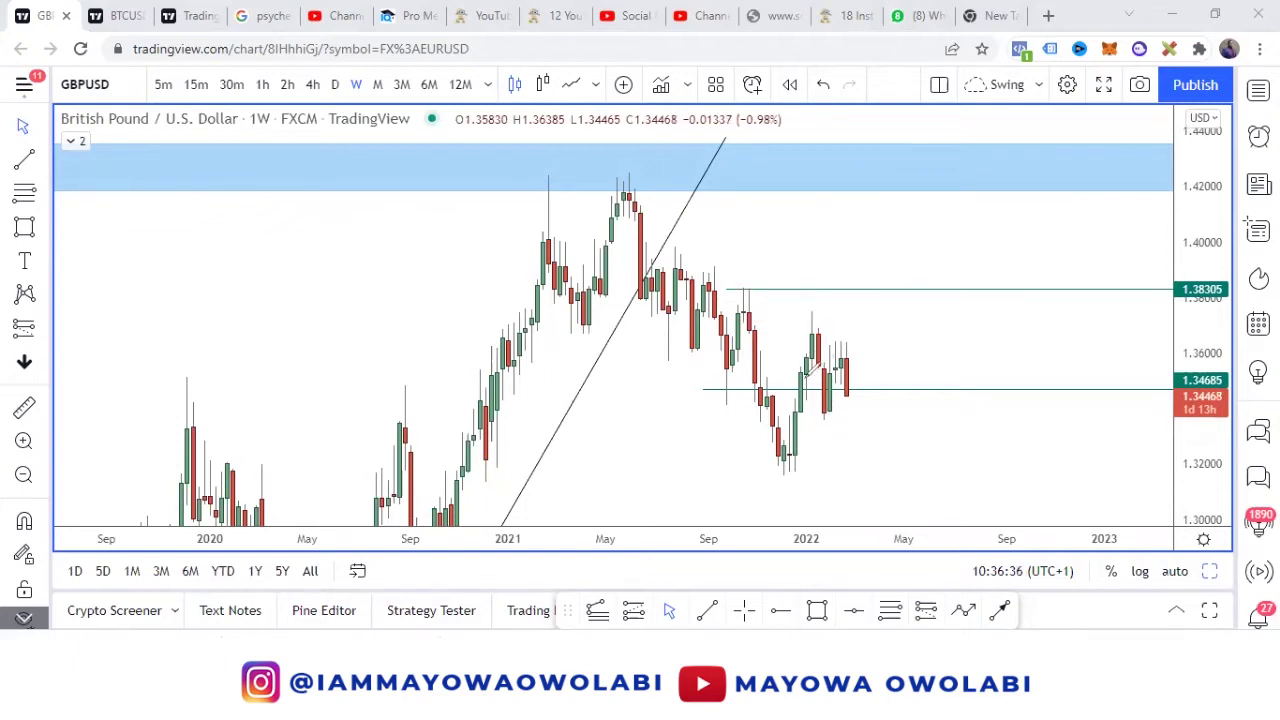
{"action": "left_click_drag", "start_coordinate": [807, 367], "coordinate": [821, 356]}
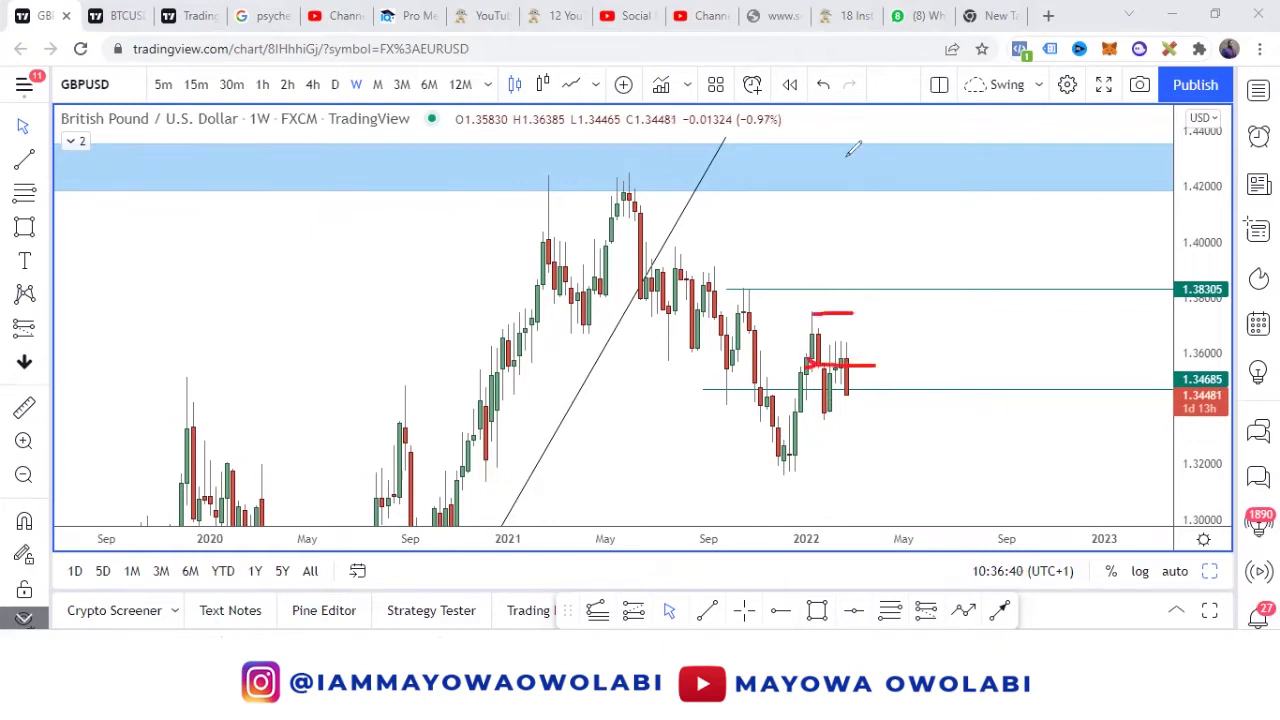
Switch to the daily timeframe and draw a rectangle zone at the January 2022 high, about 1.369 to 1.374, extending to late March.
{"action": "left_click", "coordinate": [335, 85]}
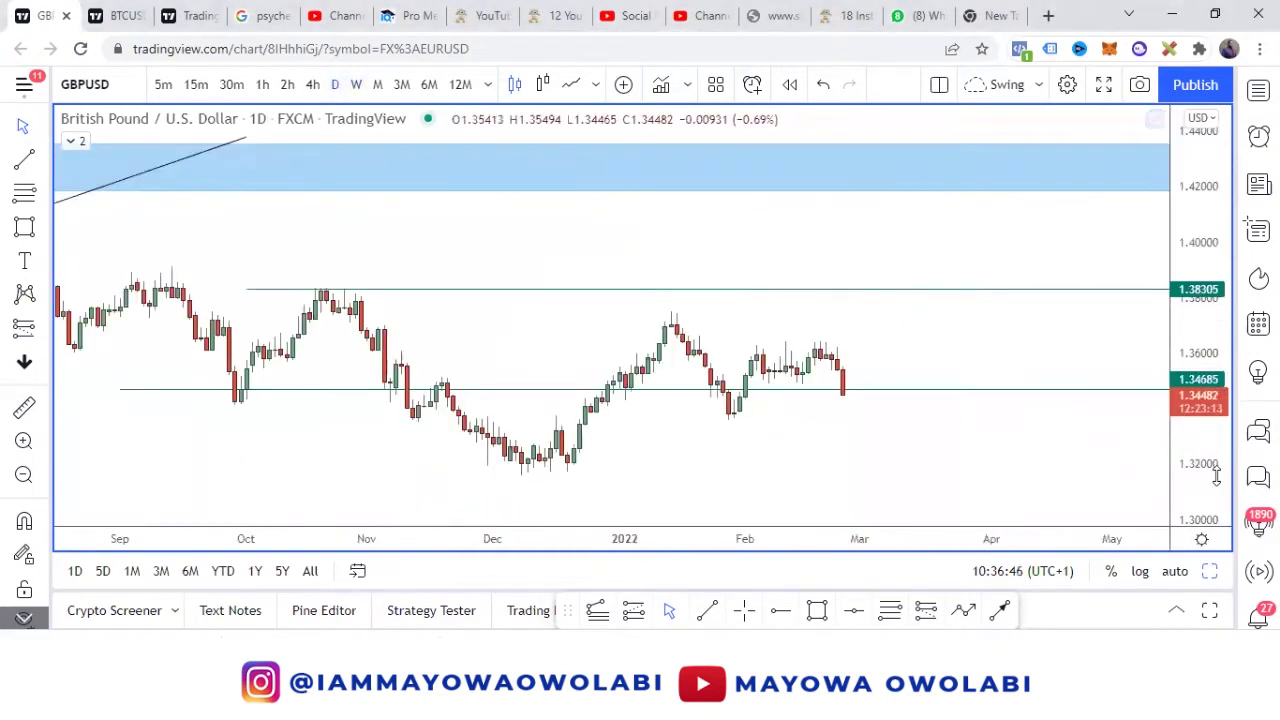
{"action": "left_click_drag", "start_coordinate": [1216, 477], "coordinate": [250, 245]}
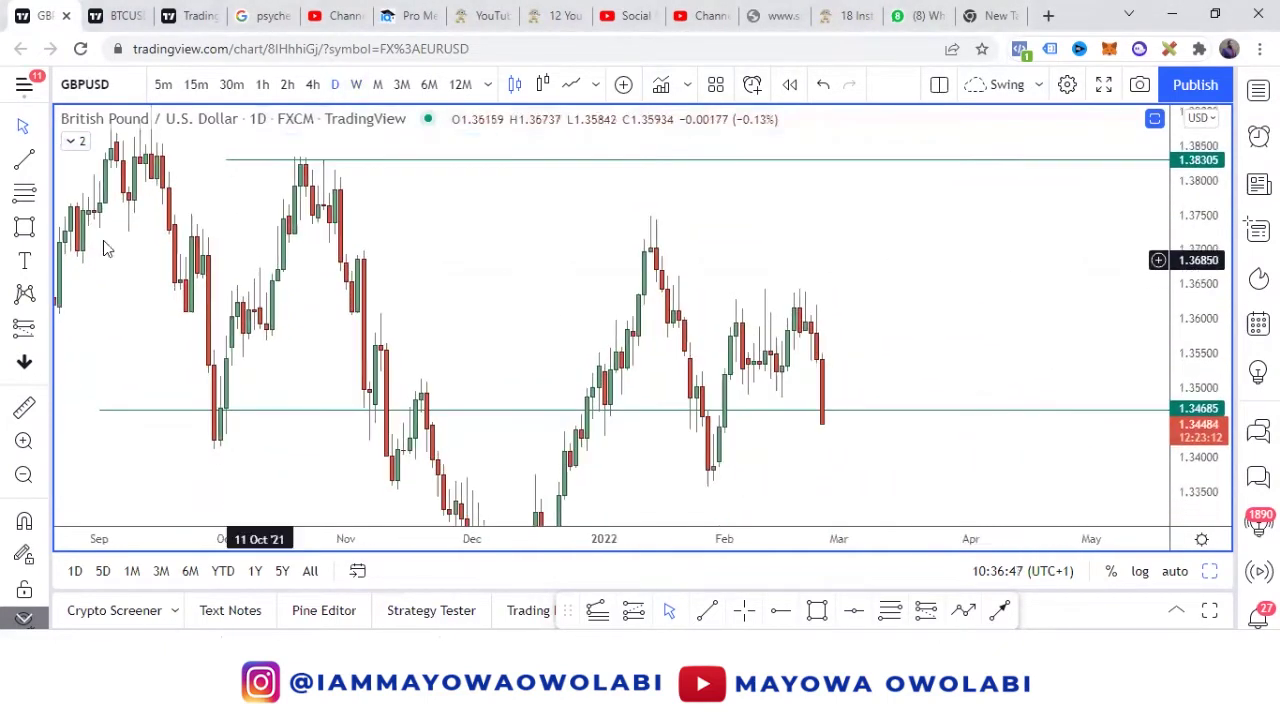
{"action": "left_click", "coordinate": [25, 226]}
{"action": "left_click_drag", "start_coordinate": [650, 248], "coordinate": [931, 220]}
{"action": "left_click", "coordinate": [980, 329]}
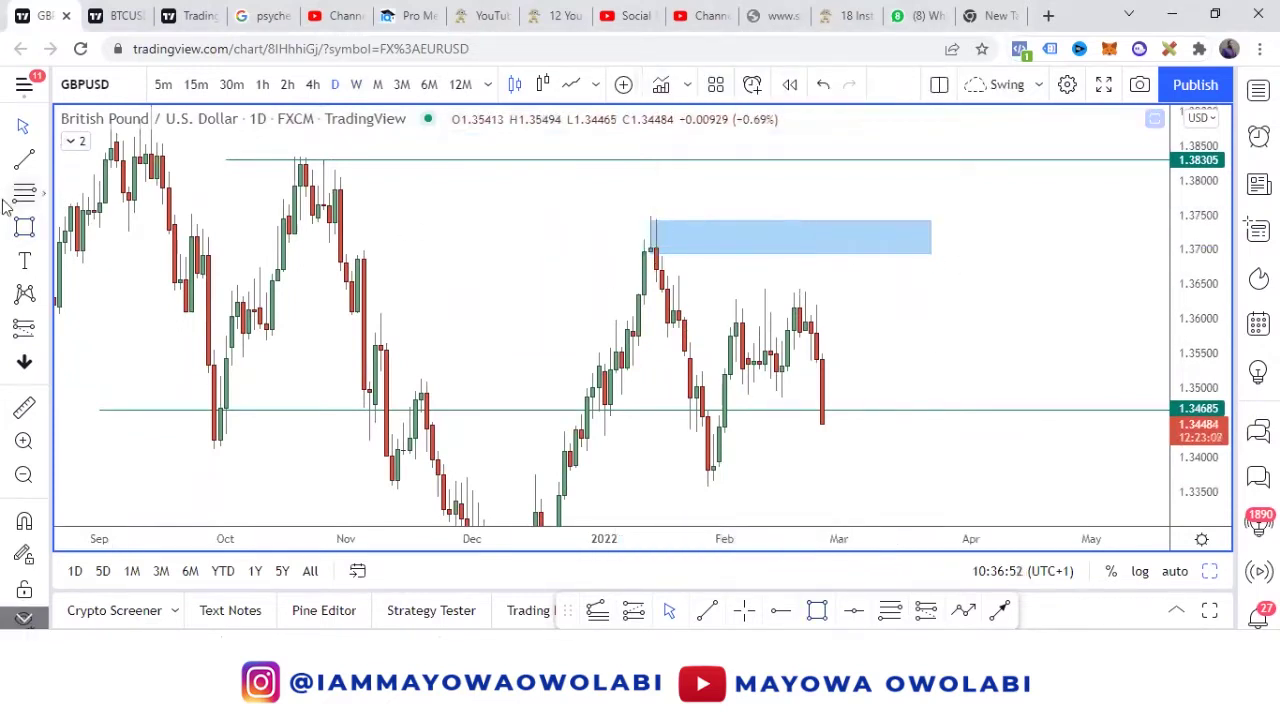
Draw a second rectangle zone from 18 January to 23 March 2022, spanning about 1.35915 to 1.36579.
{"action": "left_click", "coordinate": [25, 226]}
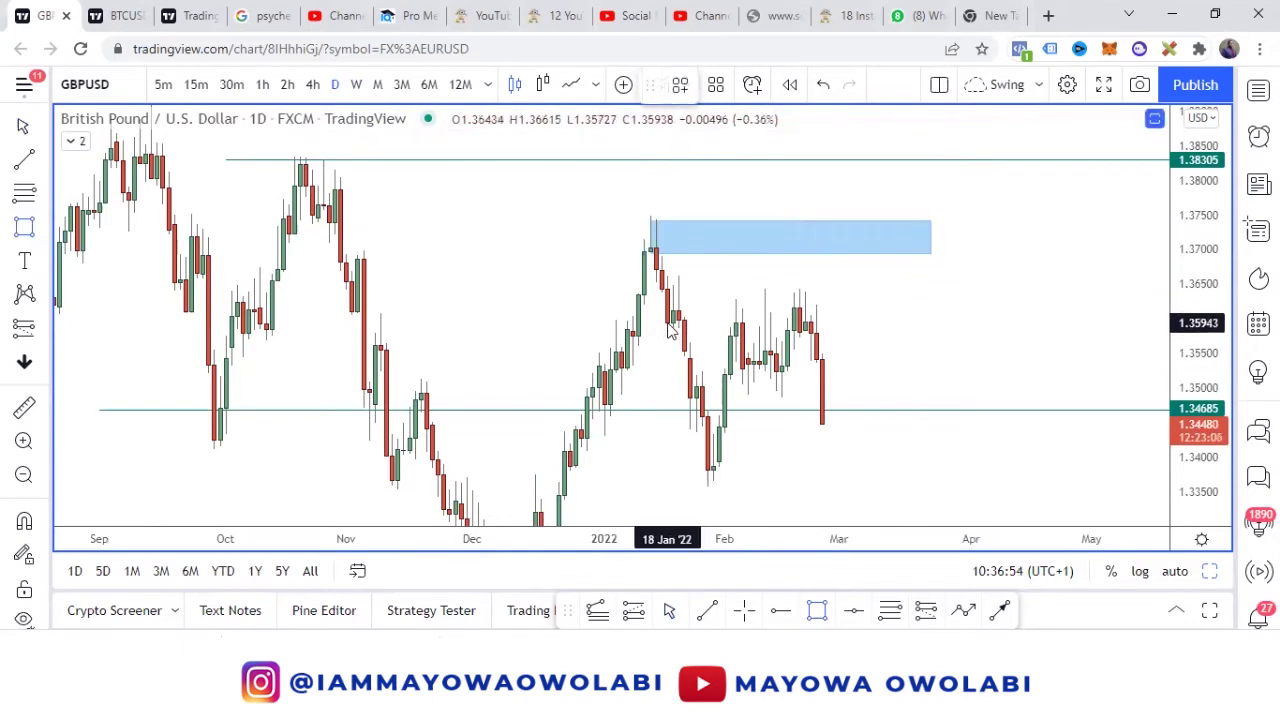
{"action": "mouse_move", "coordinate": [667, 324]}
{"action": "left_mouse_down"}
{"action": "mouse_move", "coordinate": [951, 323]}
{"action": "mouse_move", "coordinate": [934, 297]}
{"action": "mouse_move", "coordinate": [951, 285]}
{"action": "mouse_move", "coordinate": [931, 278]}
{"action": "left_mouse_up"}
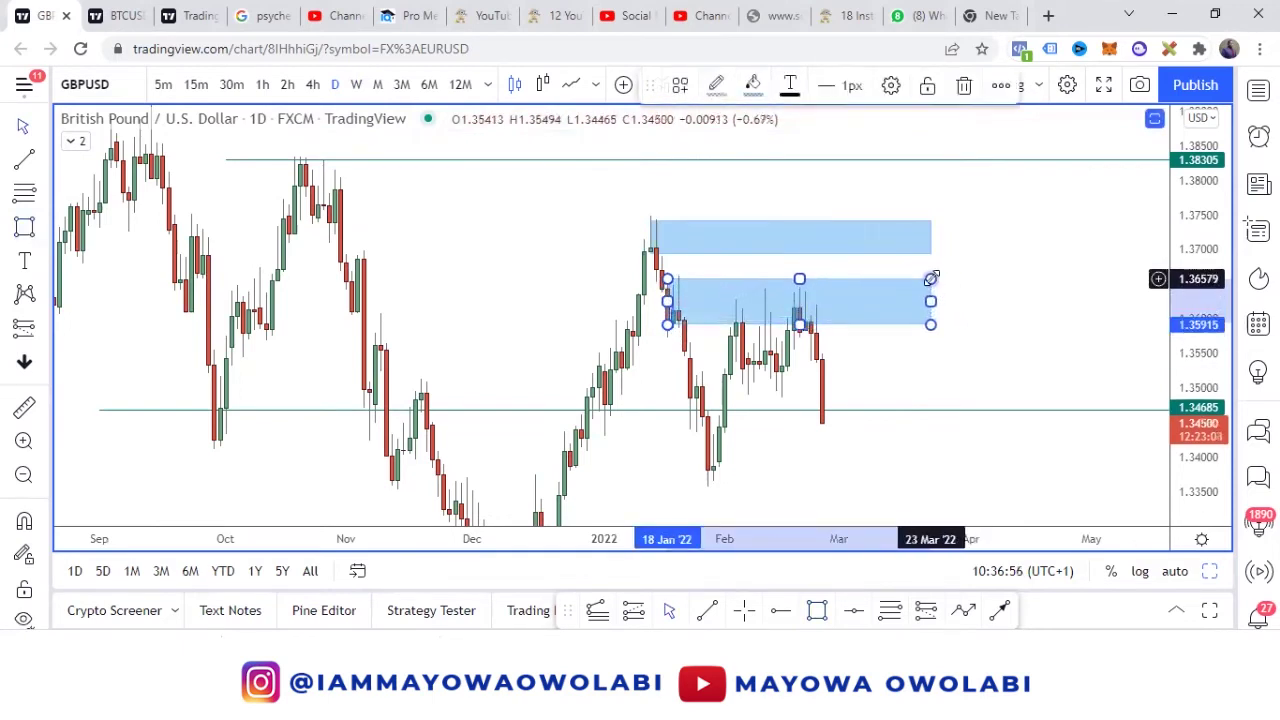
{"action": "left_click", "coordinate": [894, 400]}
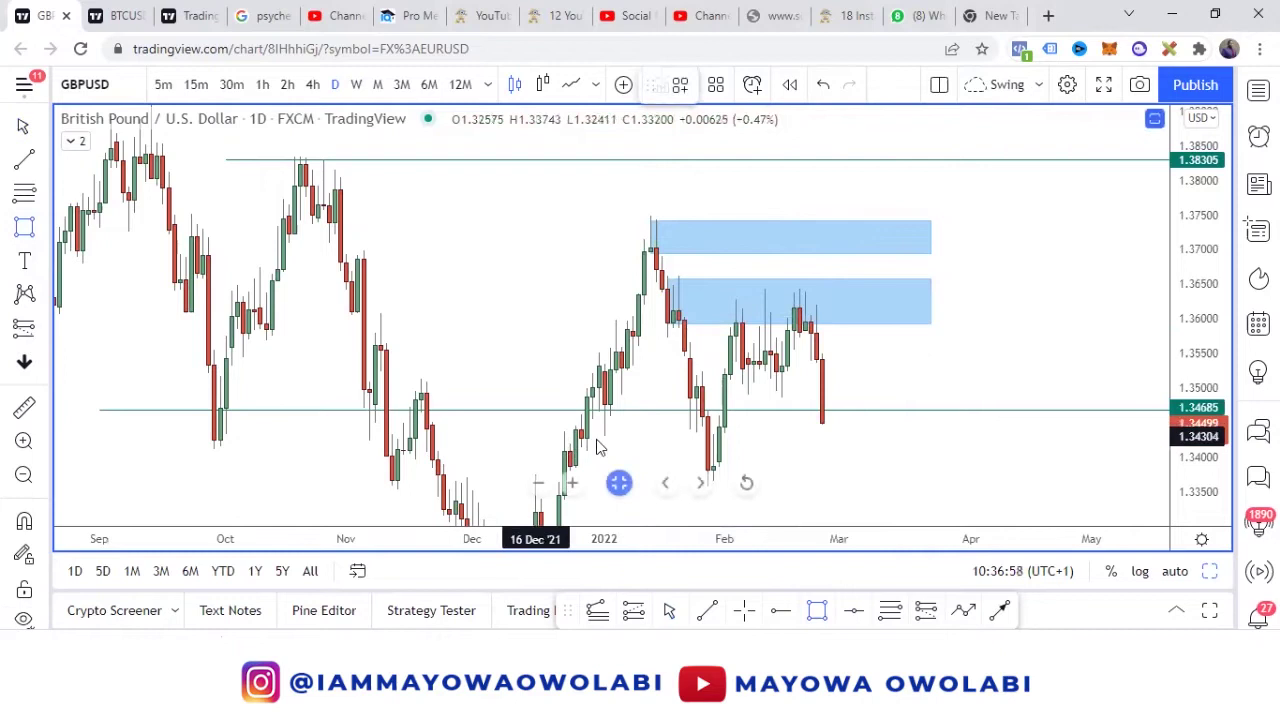
Mark the break of structure with a flat rectangle at about 1.3430 from 28 December 2021 to 27 January 2022.
{"action": "left_click_drag", "start_coordinate": [581, 437], "coordinate": [708, 440]}
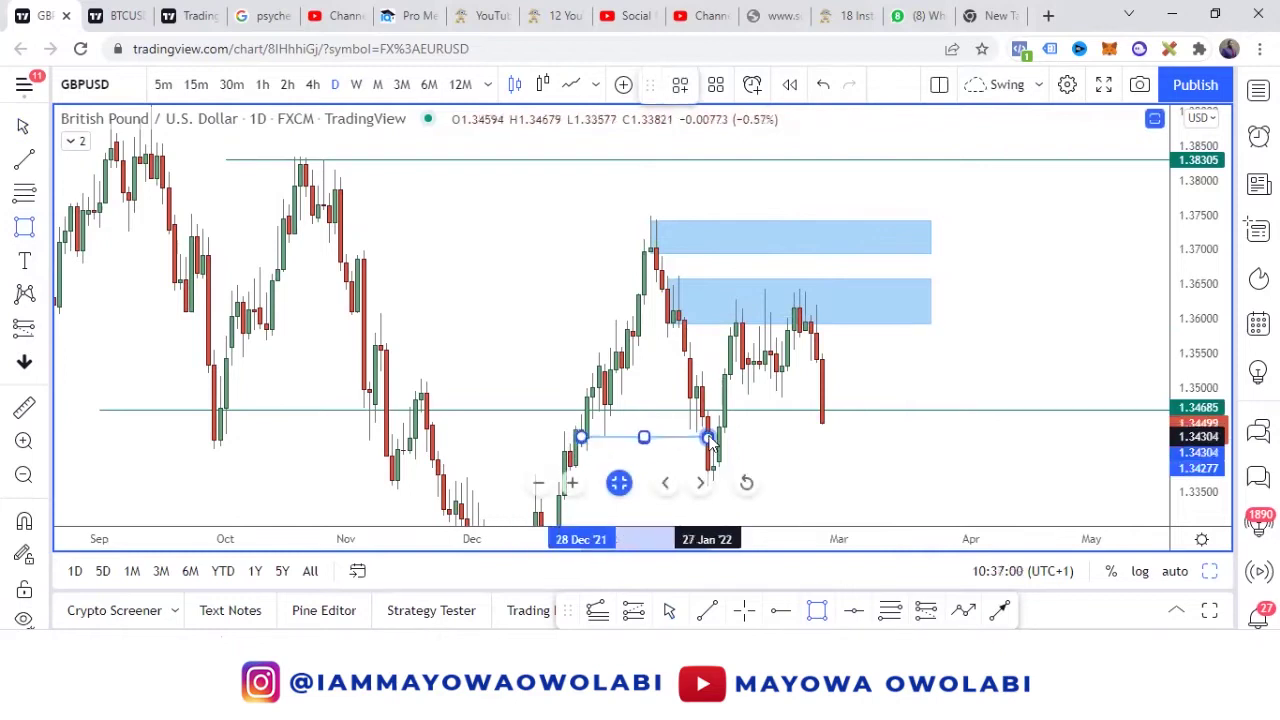
{"action": "left_click", "coordinate": [749, 443]}
{"action": "left_click_drag", "start_coordinate": [1006, 325], "coordinate": [878, 311]}
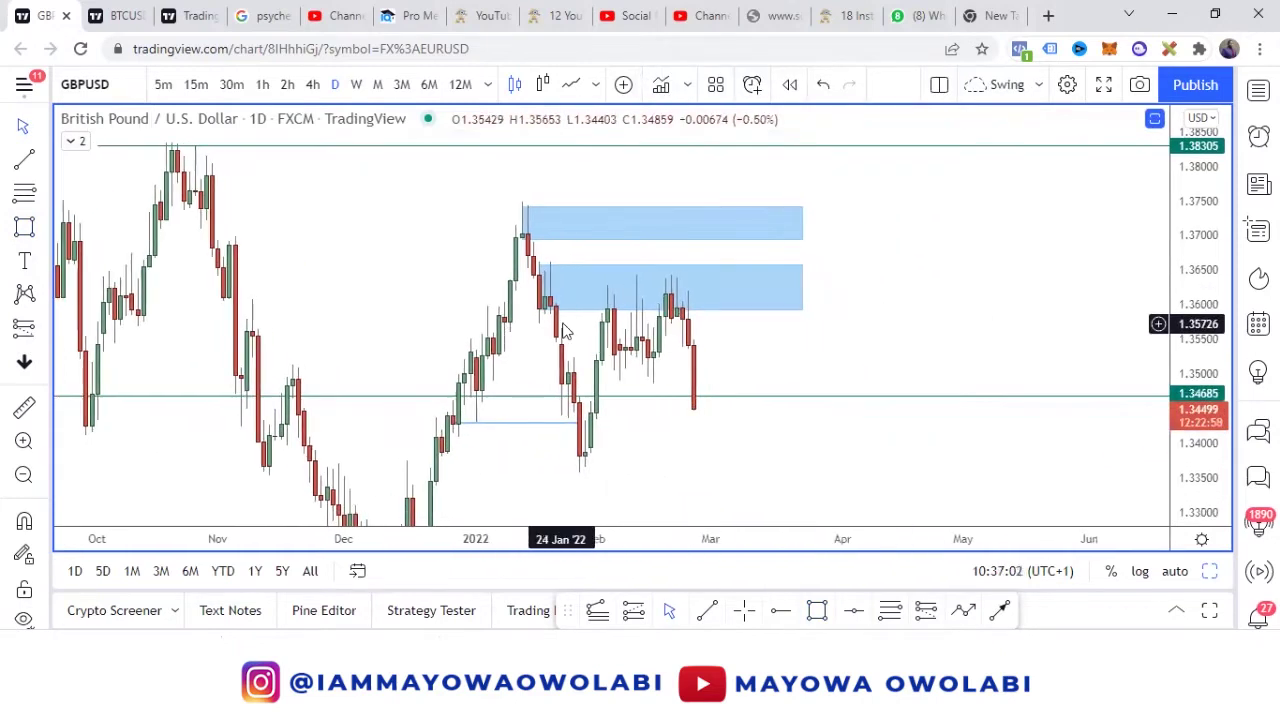
Switch to the 4-hour timeframe and narrow the lower supply zone by raising its bottom edge to about 1.3624.
{"action": "left_click", "coordinate": [313, 85]}
{"action": "scroll", "coordinate": [966, 312], "scroll_direction": "down", "scroll_amount": 3}
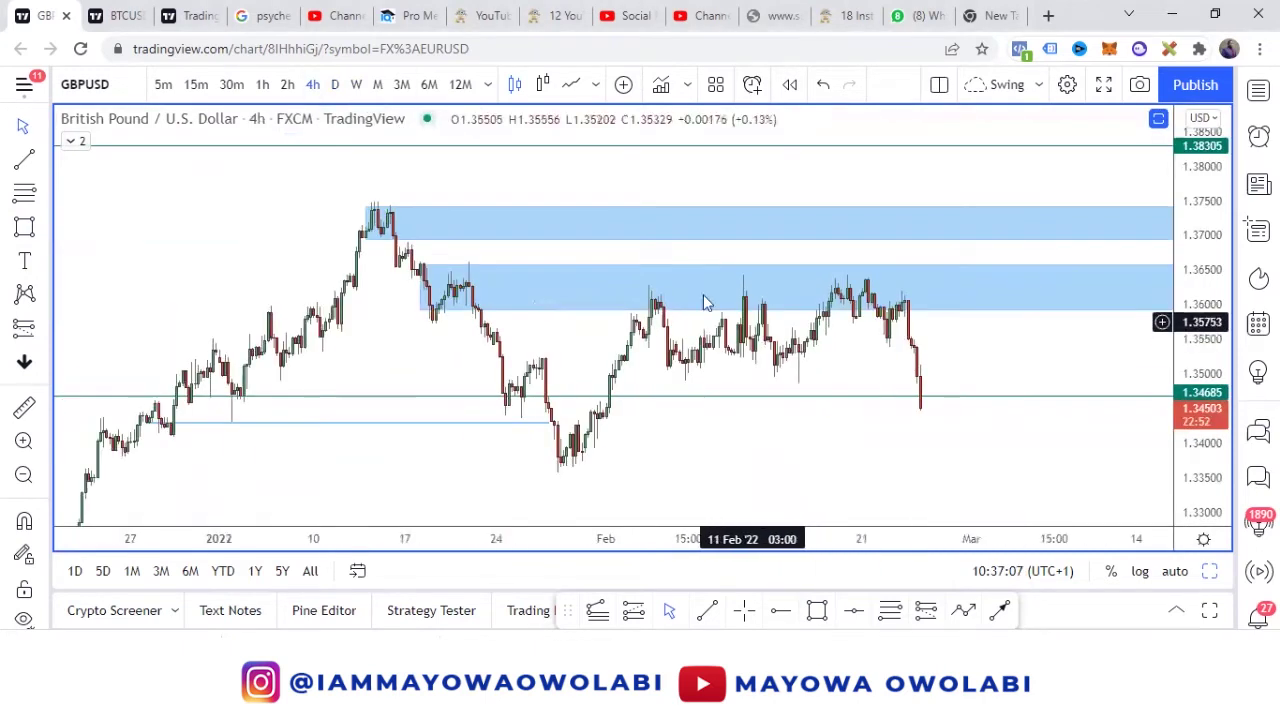
{"action": "left_click", "coordinate": [429, 310]}
{"action": "left_click_drag", "start_coordinate": [429, 310], "coordinate": [429, 288]}
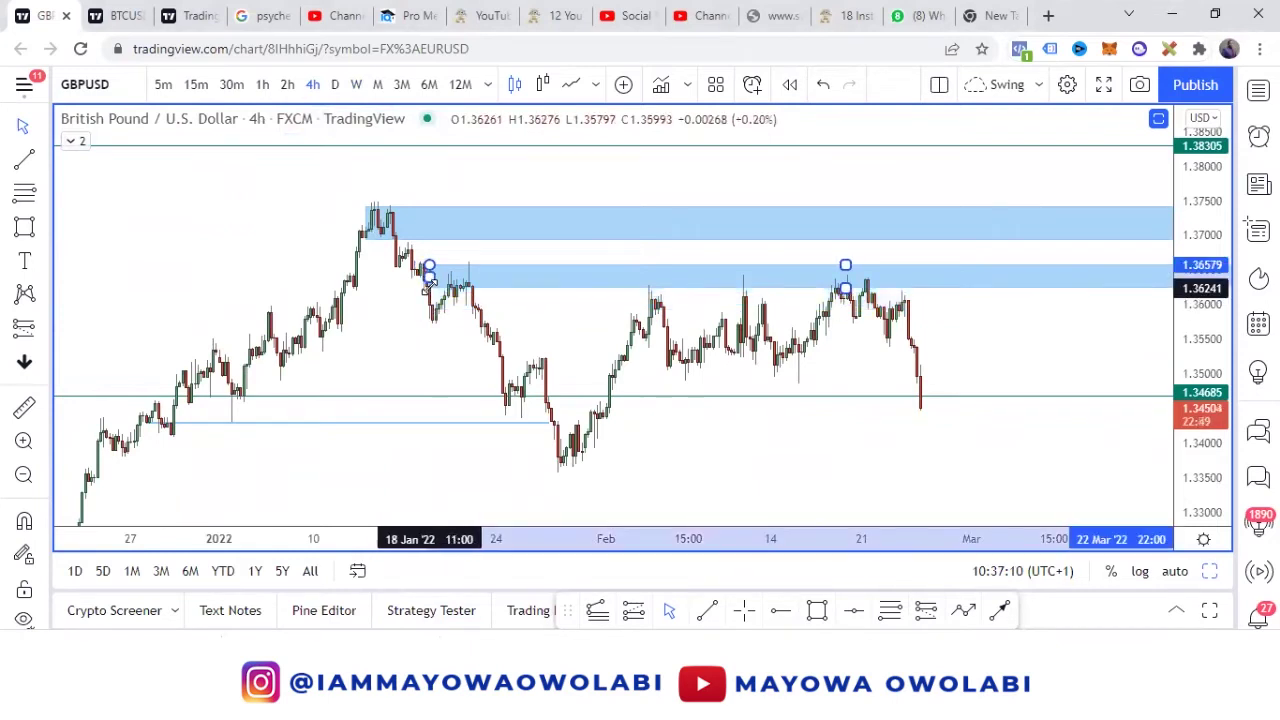
{"action": "left_click_drag", "start_coordinate": [1008, 346], "coordinate": [834, 340]}
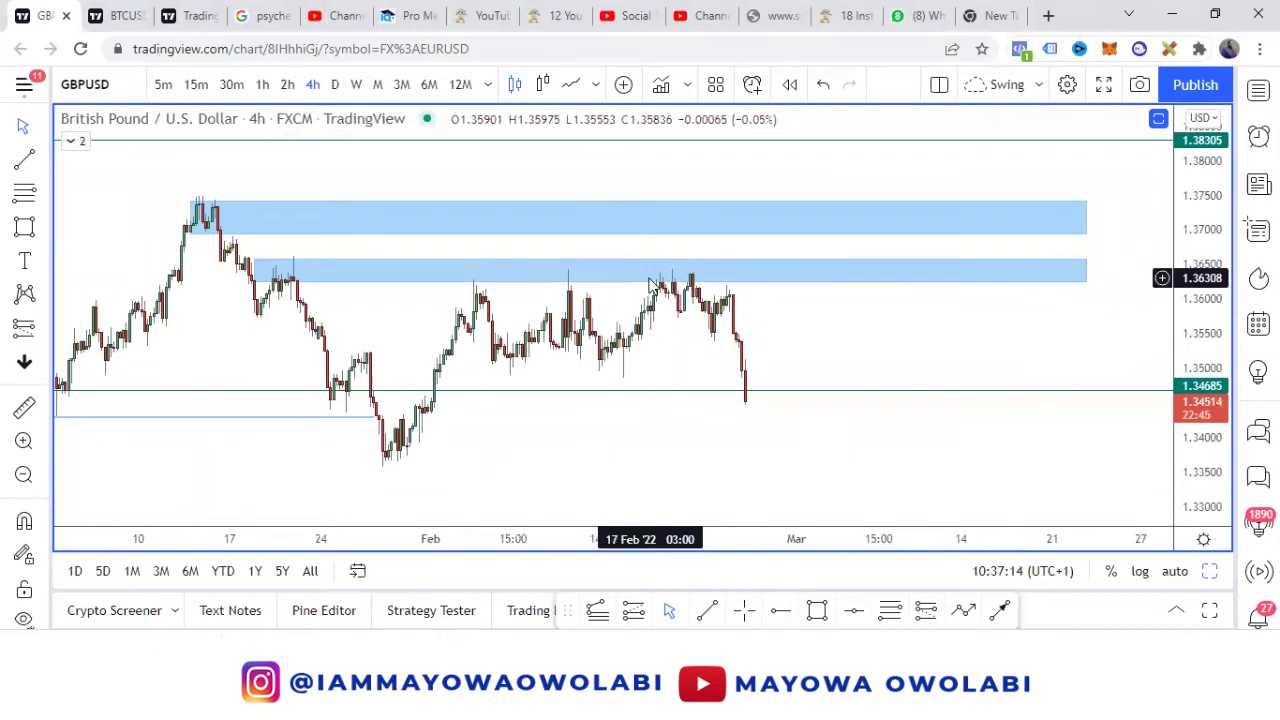
{"action": "left_click", "coordinate": [810, 236]}
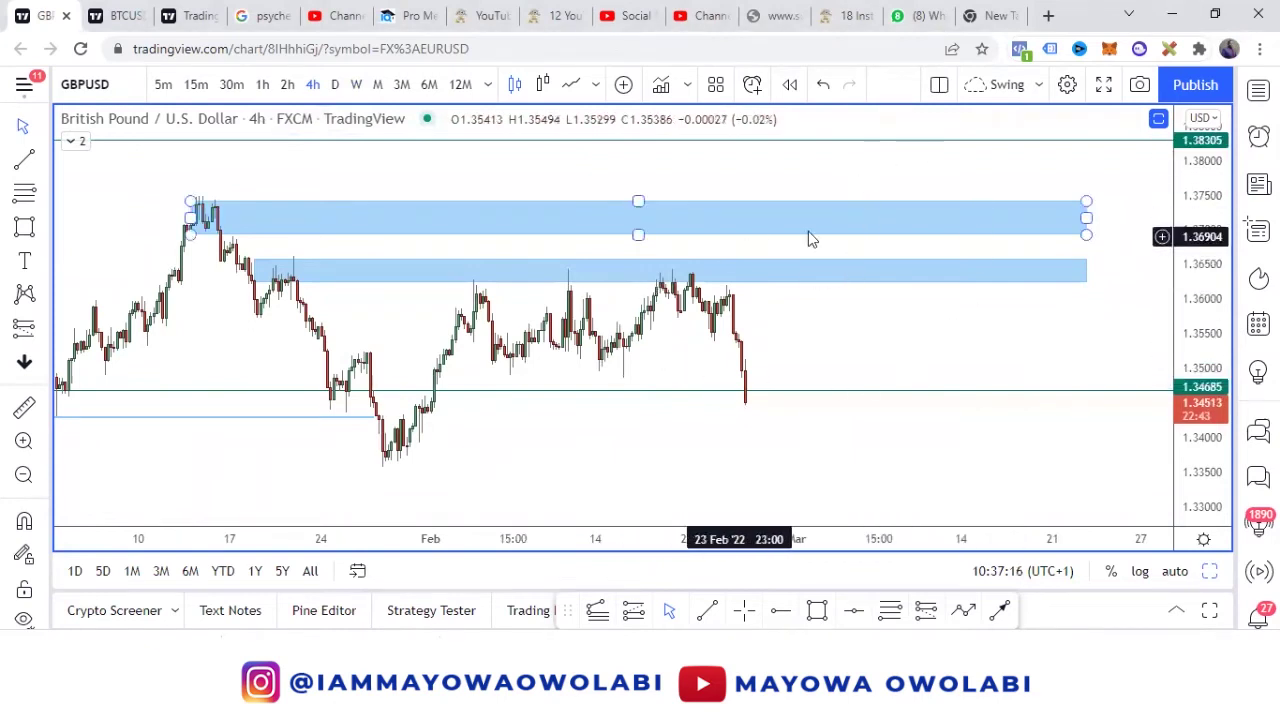
{"action": "left_click", "coordinate": [853, 237]}
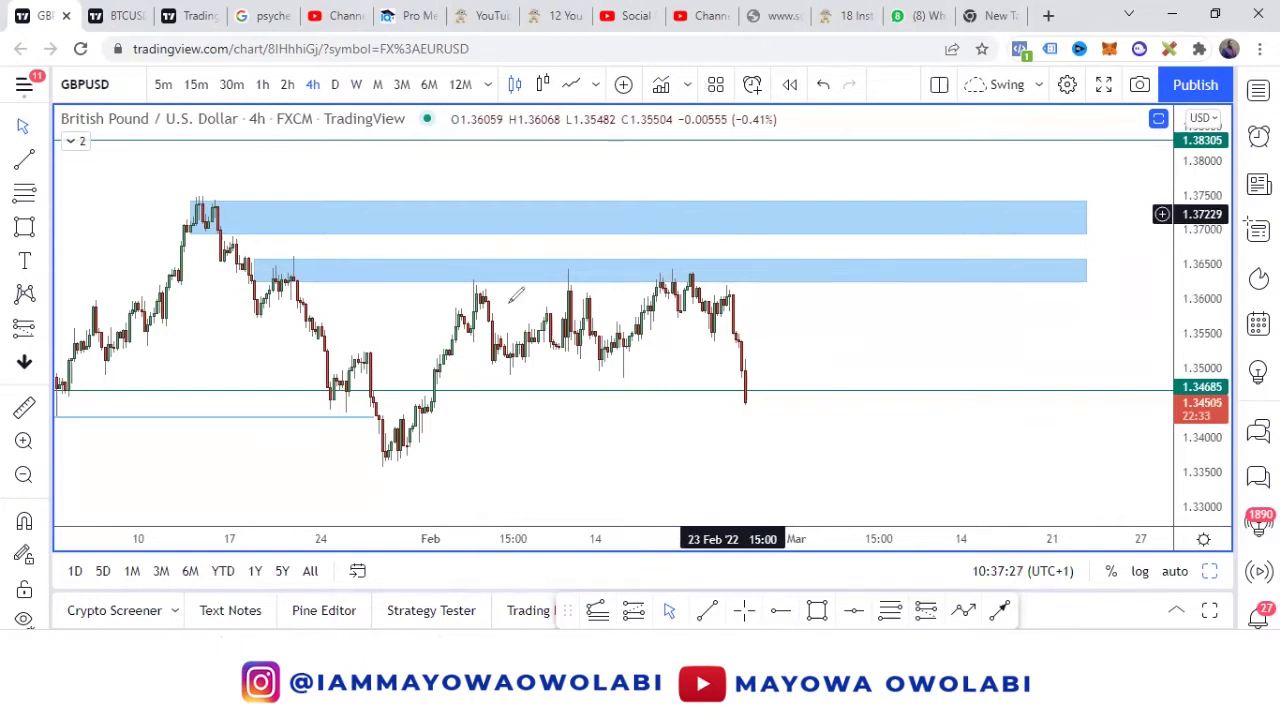
Annotate the February range's highs, lows and swings below the supply zone with temporary red pen marks and erase them.
{"action": "left_click_drag", "start_coordinate": [476, 275], "coordinate": [505, 343]}
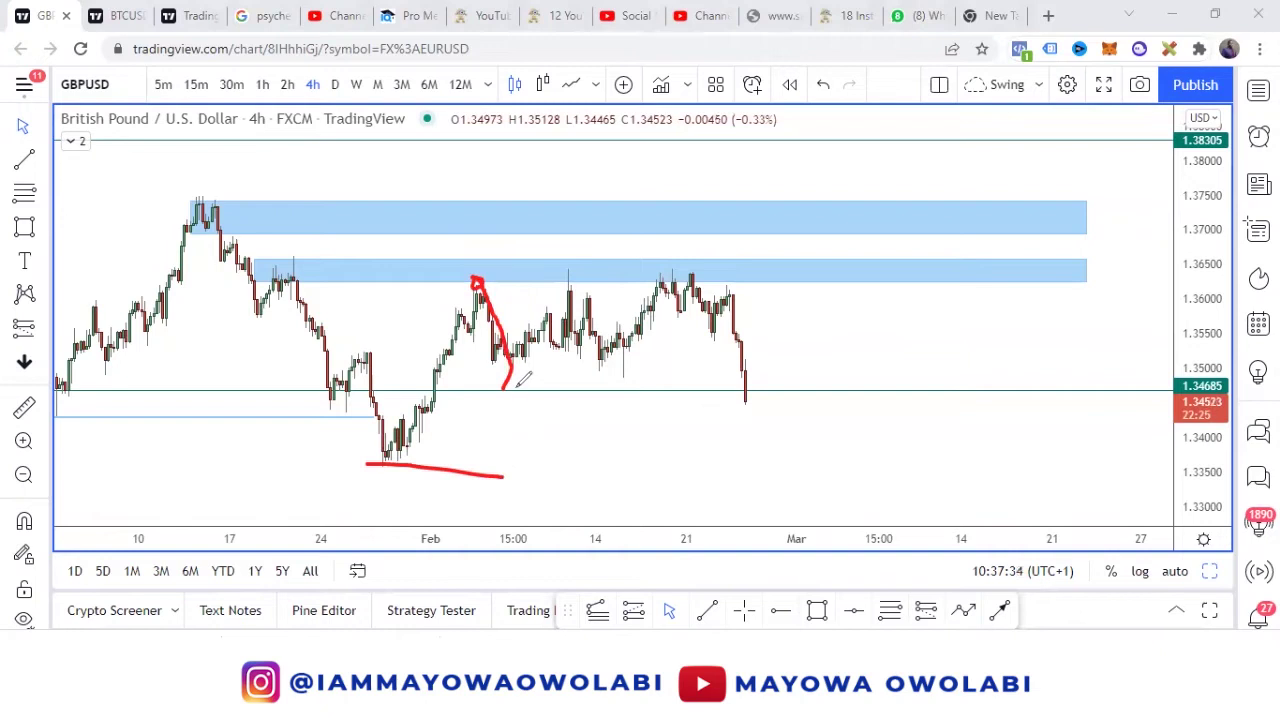
{"action": "left_click_drag", "start_coordinate": [482, 285], "coordinate": [604, 292]}
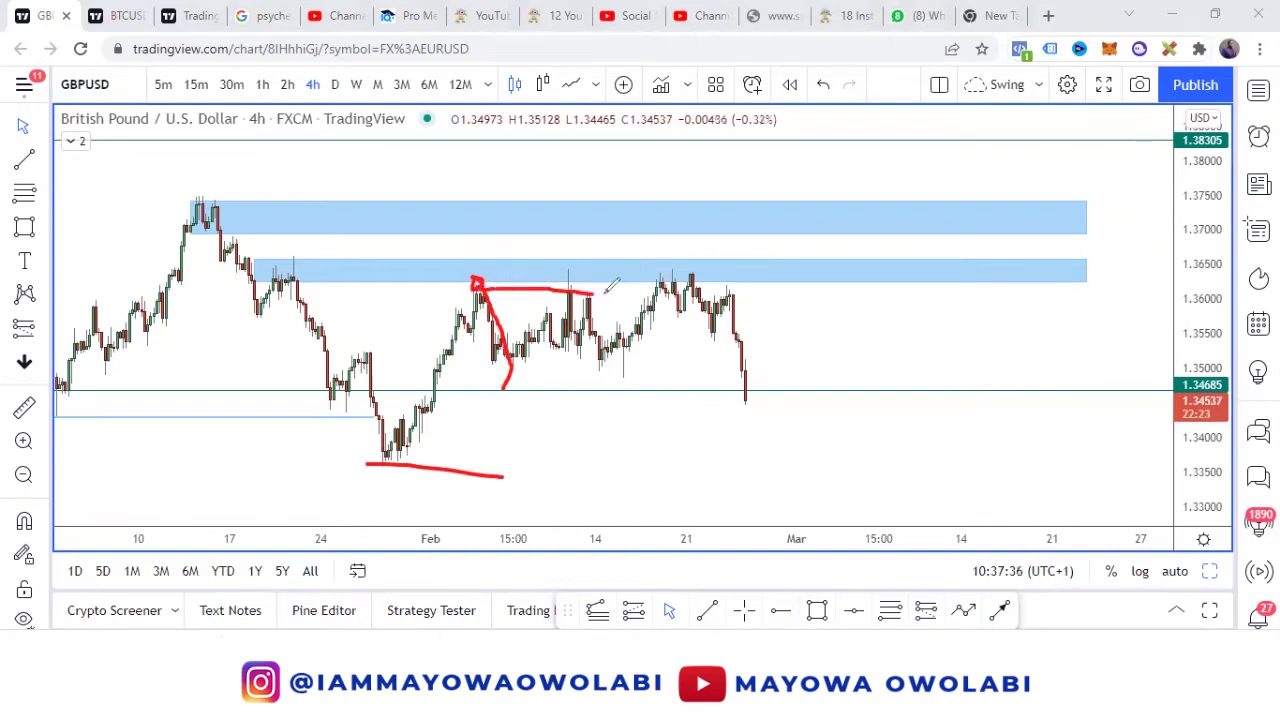
{"action": "left_click_drag", "start_coordinate": [478, 358], "coordinate": [680, 362]}
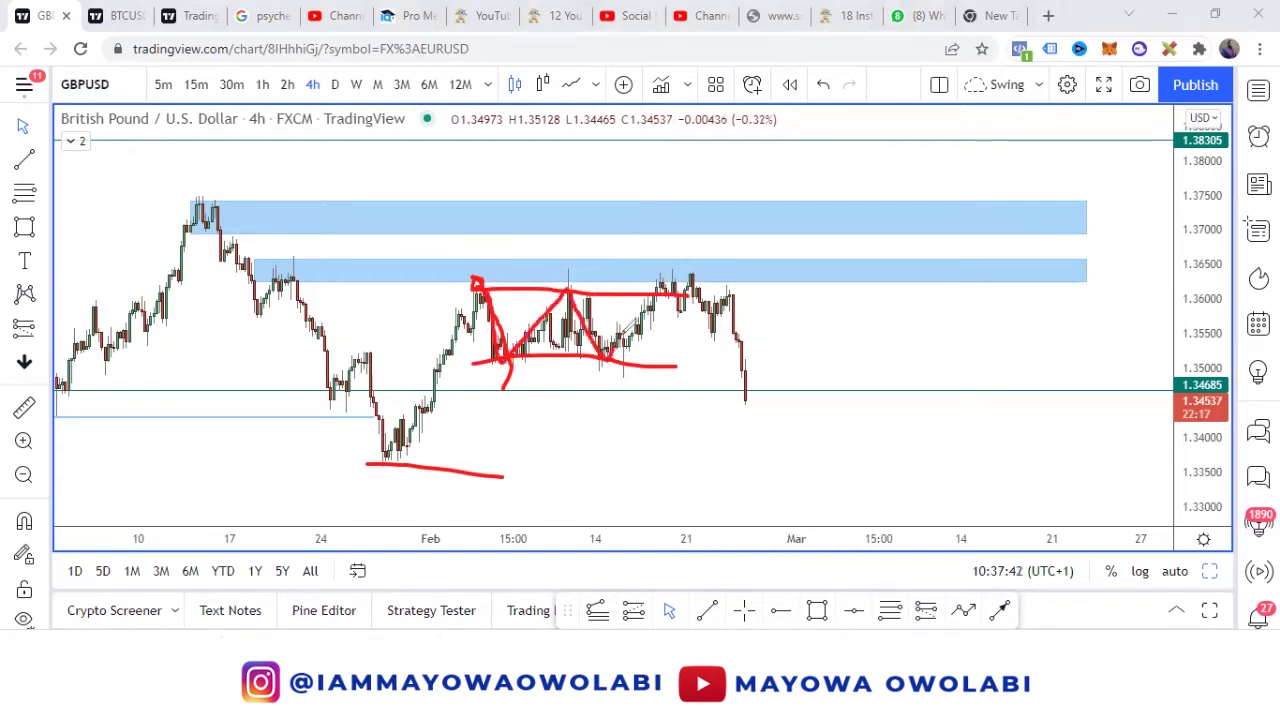
{"action": "left_click_drag", "start_coordinate": [615, 342], "coordinate": [658, 284]}
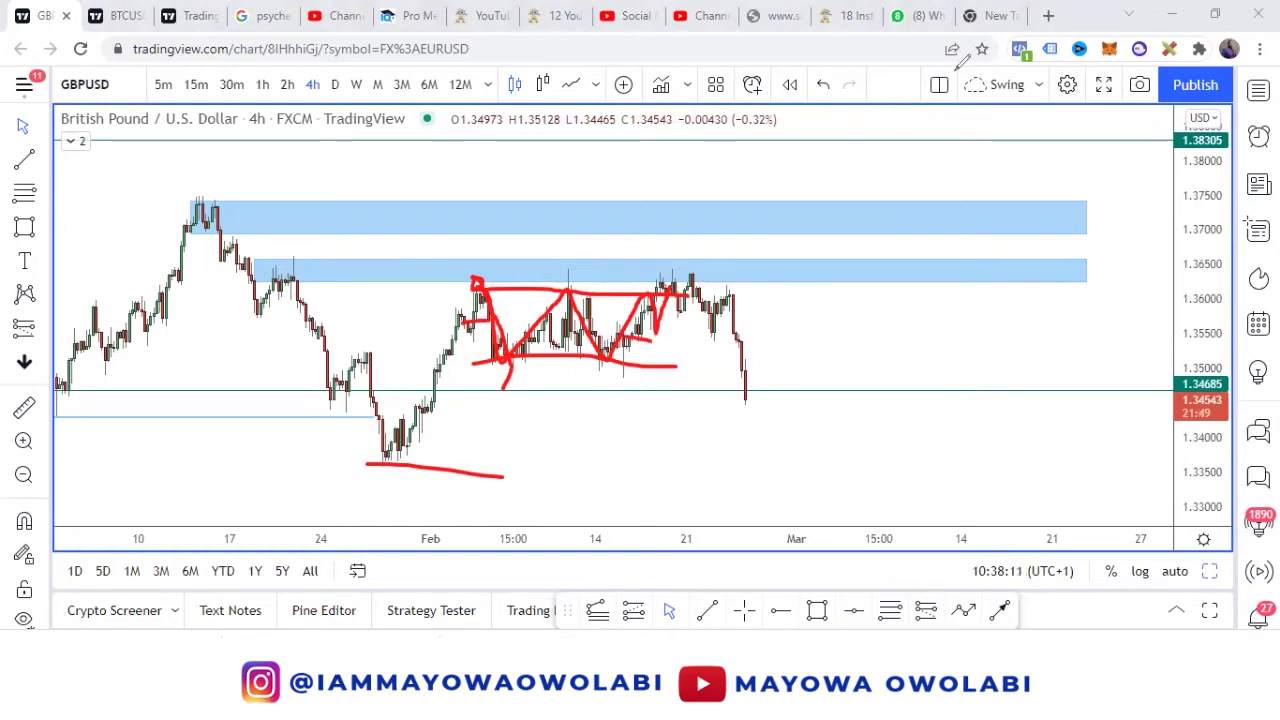
{"action": "key", "text": "e"}
Mark the break of the 18 February low with a flat rectangle at about 1.3576, from 17 to 22 February.
{"action": "scroll", "coordinate": [757, 337], "scroll_direction": "up", "scroll_amount": 3}
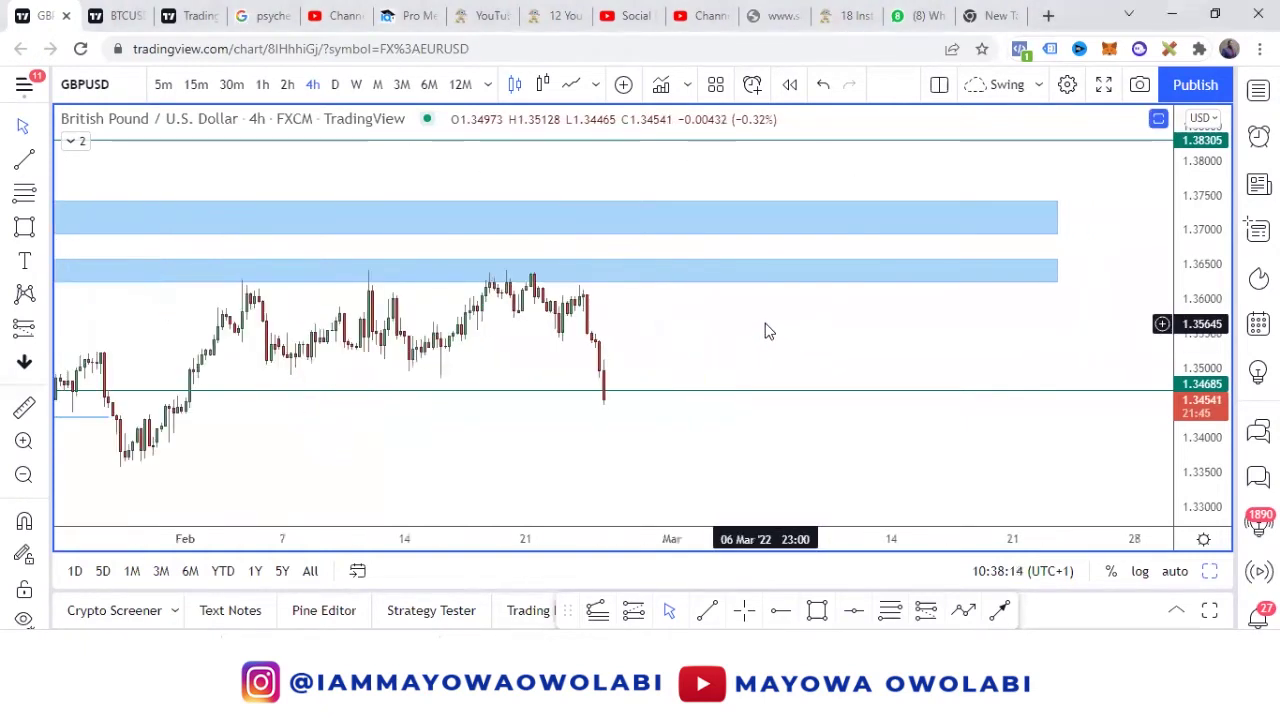
{"action": "left_click_drag", "start_coordinate": [766, 329], "coordinate": [894, 326]}
{"action": "left_click_drag", "start_coordinate": [1181, 457], "coordinate": [1206, 300]}
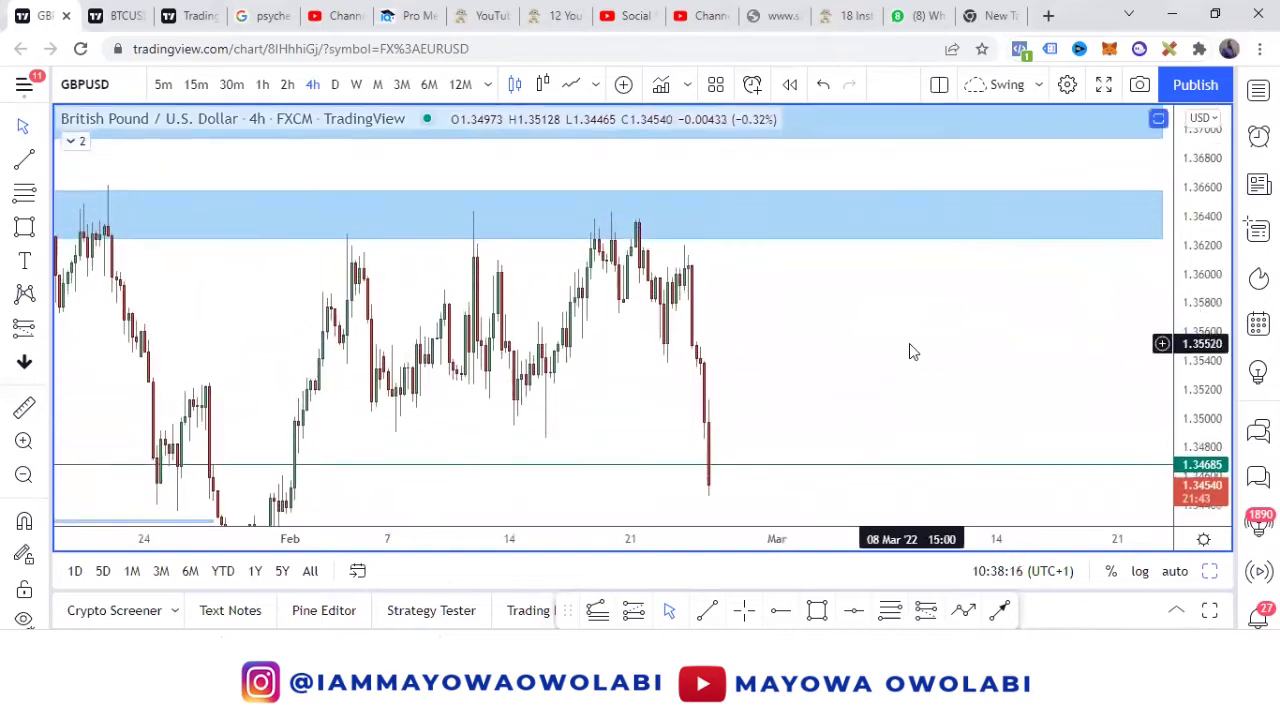
{"action": "left_click_drag", "start_coordinate": [895, 352], "coordinate": [879, 364]}
{"action": "scroll", "coordinate": [830, 363], "scroll_direction": "up", "scroll_amount": 3}
{"action": "left_click", "coordinate": [25, 226]}
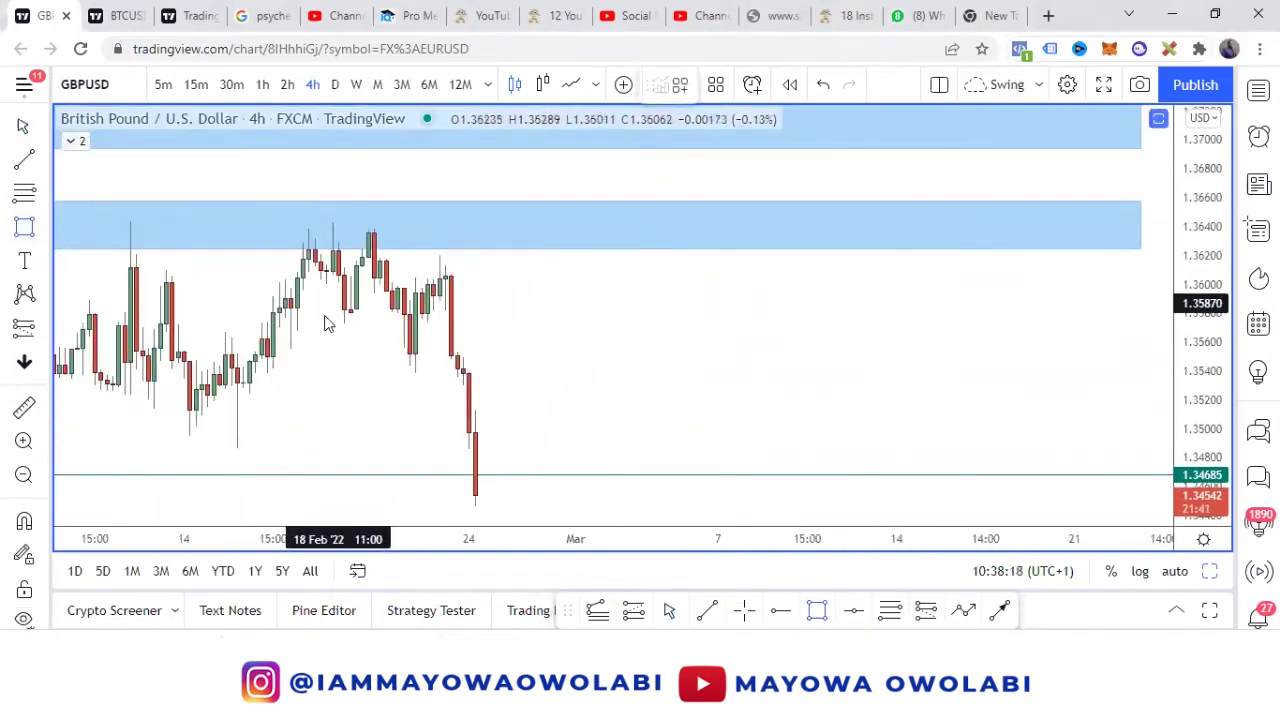
{"action": "left_click_drag", "start_coordinate": [320, 318], "coordinate": [414, 318]}
{"action": "left_click", "coordinate": [582, 318]}
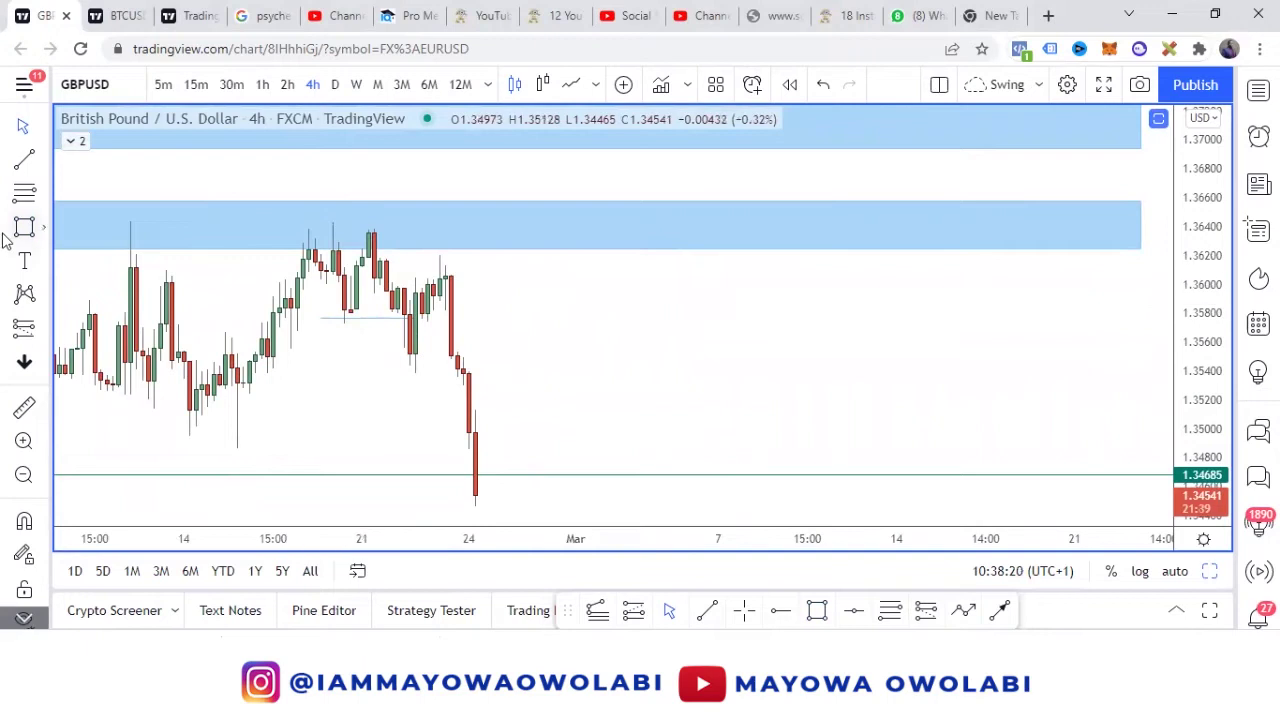
Draw a supply zone rectangle at the 21 February high, about 1.36188 to 1.36383, extending to 28 February.
{"action": "left_click", "coordinate": [16, 232]}
{"action": "mouse_move", "coordinate": [369, 257]}
{"action": "left_mouse_down"}
{"action": "mouse_move", "coordinate": [528, 257]}
{"action": "mouse_move", "coordinate": [570, 230]}
{"action": "left_mouse_up"}
{"action": "left_click", "coordinate": [631, 360]}
{"action": "scroll", "coordinate": [631, 360], "scroll_direction": "up", "scroll_amount": 3}
{"action": "left_click_drag", "start_coordinate": [580, 354], "coordinate": [921, 351]}
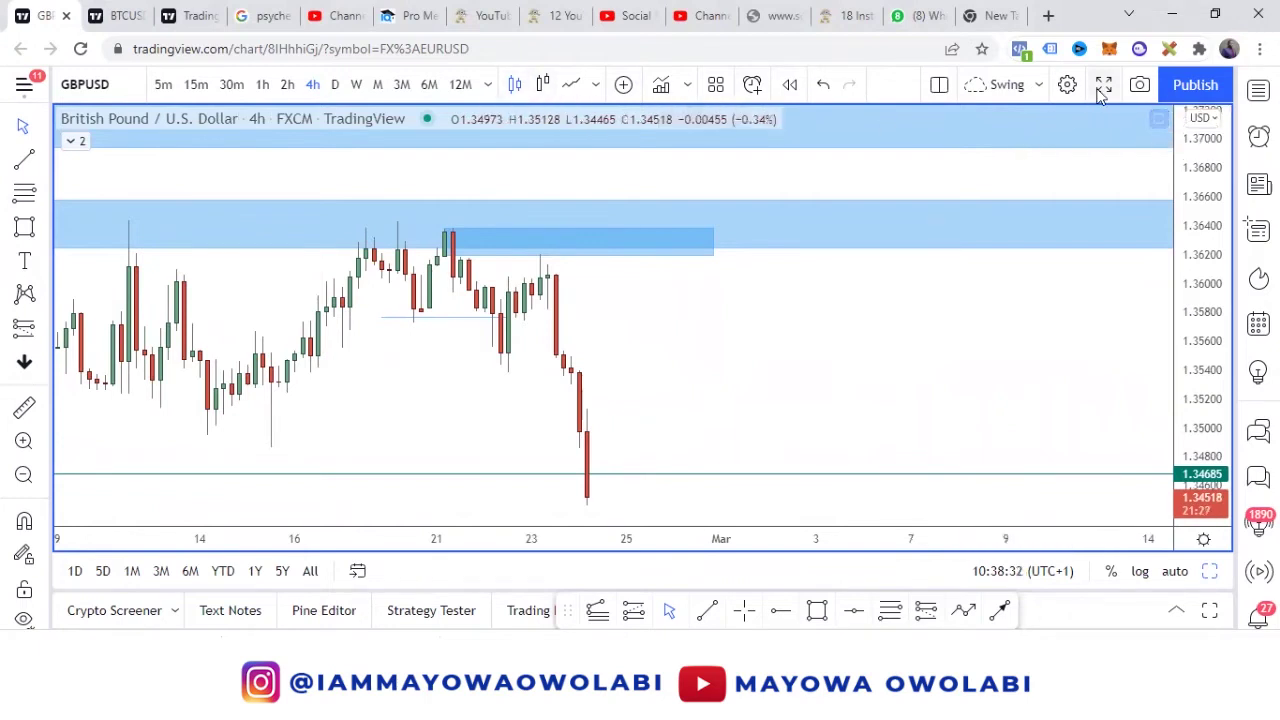
Start a bar replay of the 4-hour chart from 23 February 2022 07:00.
{"action": "left_click", "coordinate": [789, 84]}
{"action": "left_click", "coordinate": [541, 272]}
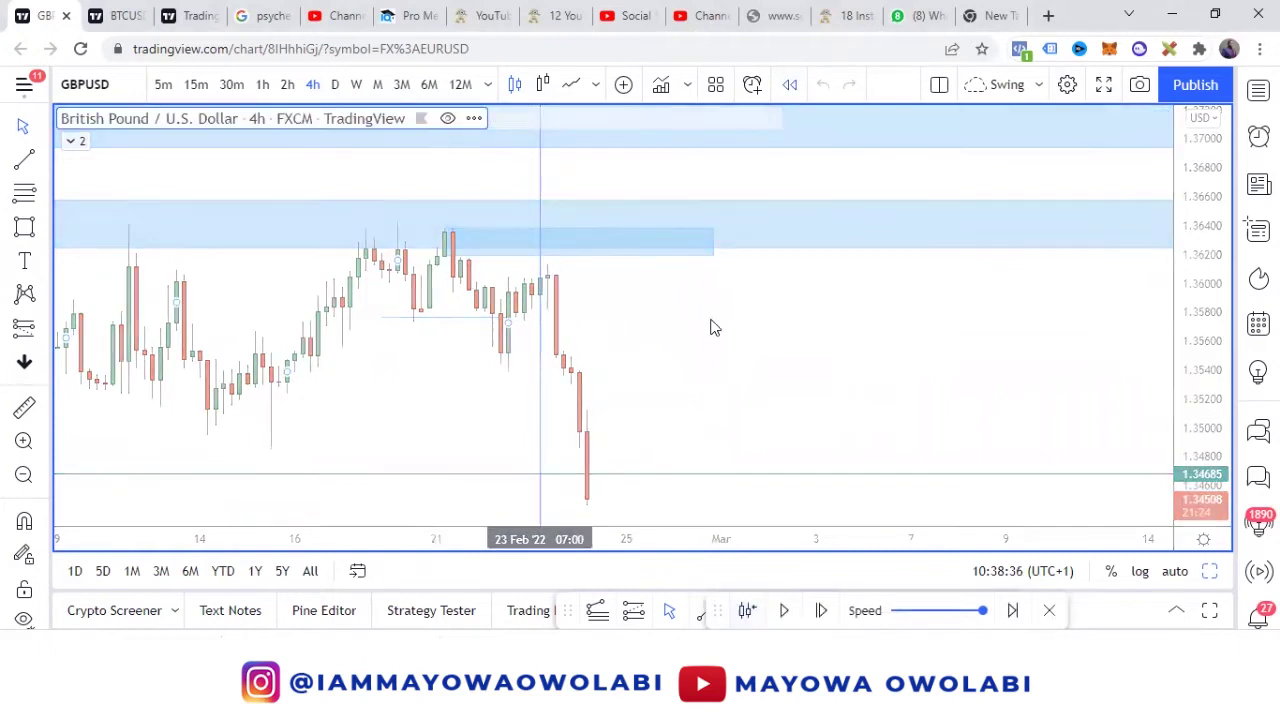
{"action": "scroll", "coordinate": [711, 320], "scroll_direction": "down", "scroll_amount": 4}
{"action": "left_click_drag", "start_coordinate": [1096, 389], "coordinate": [651, 407]}
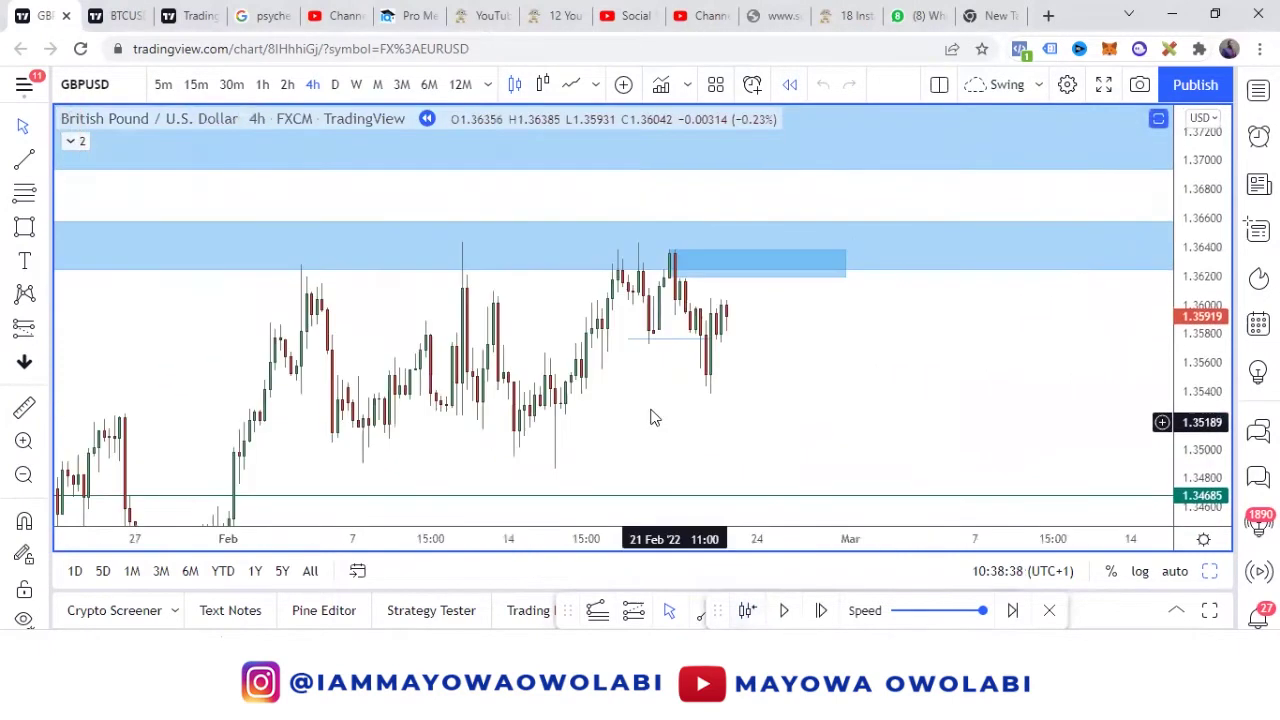
Move the flat break-of-structure marker below the 21 February supply zone up to about 1.3579.
{"action": "scroll", "coordinate": [994, 407], "scroll_direction": "up", "scroll_amount": 3}
{"action": "left_click_drag", "start_coordinate": [1206, 457], "coordinate": [1154, 343]}
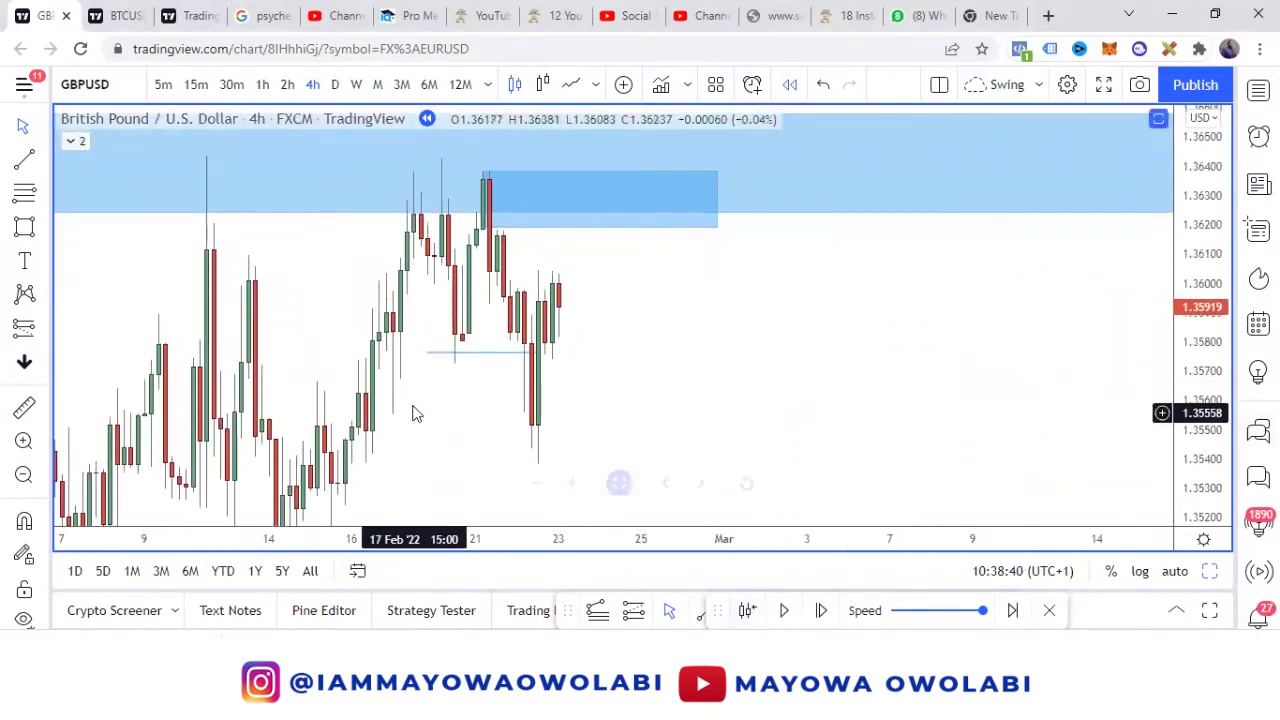
{"action": "left_click", "coordinate": [481, 352]}
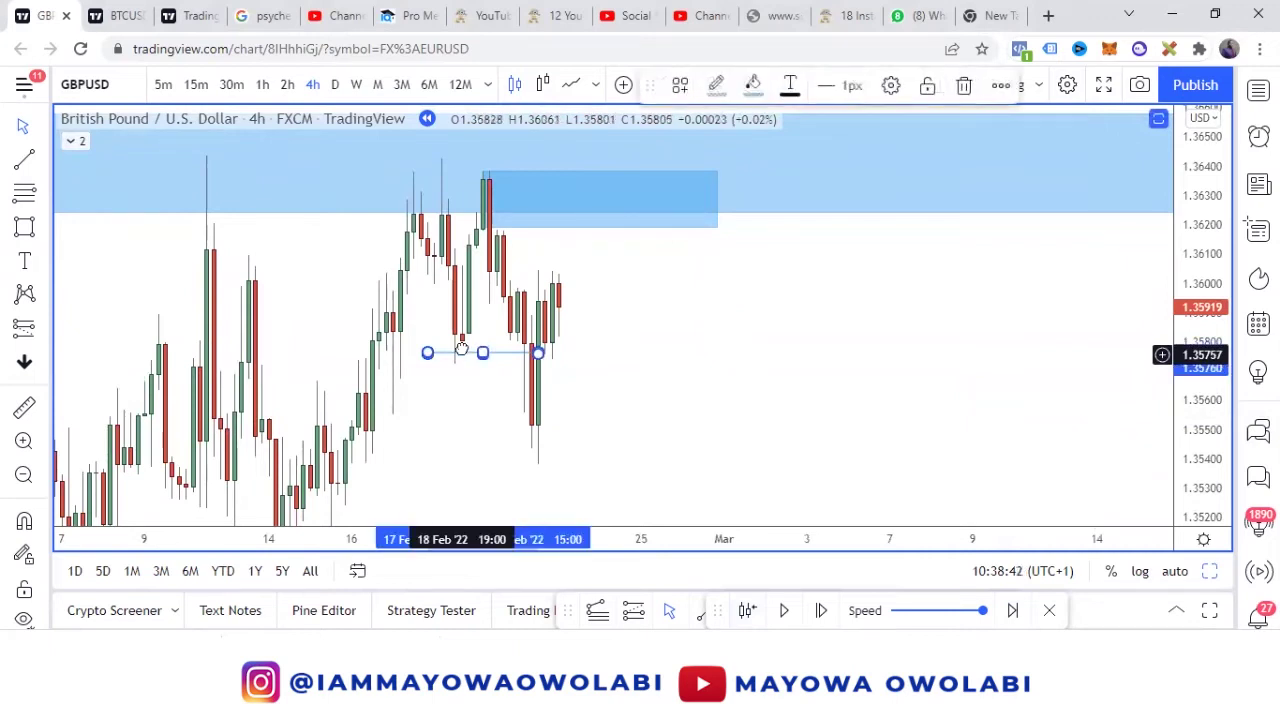
{"action": "left_click_drag", "start_coordinate": [464, 352], "coordinate": [461, 347]}
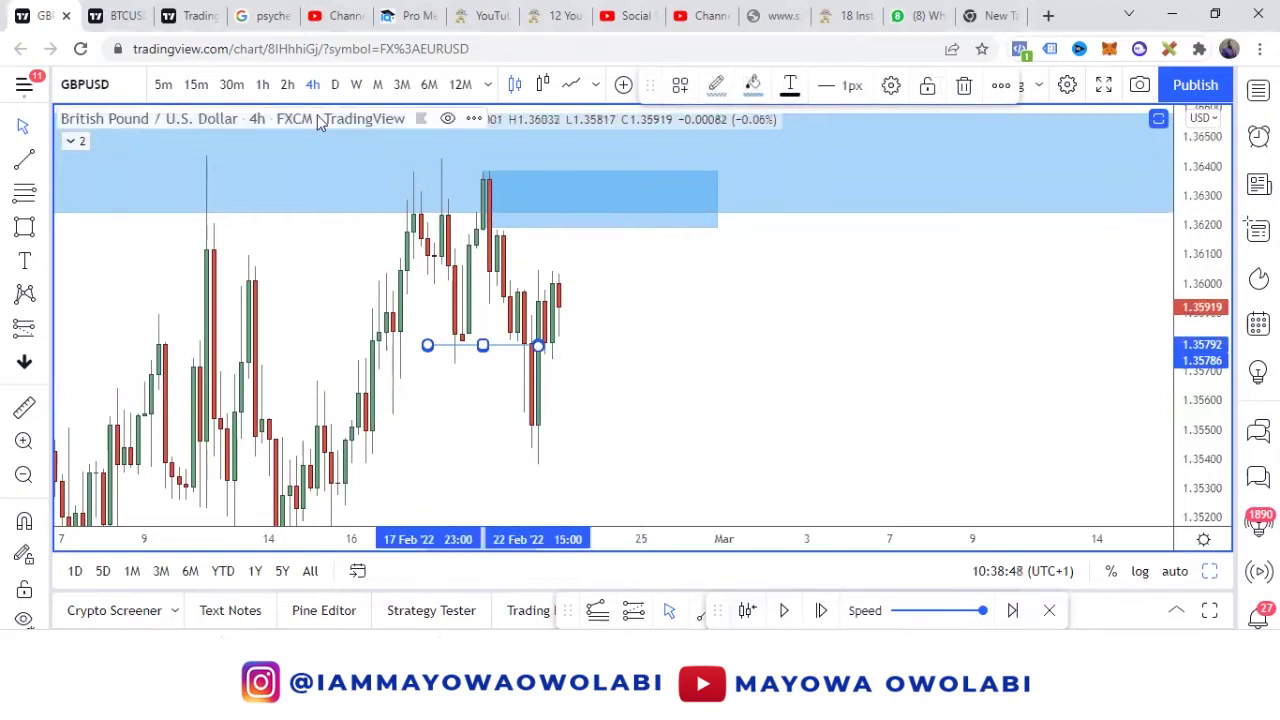
Switch to the 1-hour timeframe and play the replay until price reaches the 21 February supply zone.
{"action": "left_click", "coordinate": [262, 84]}
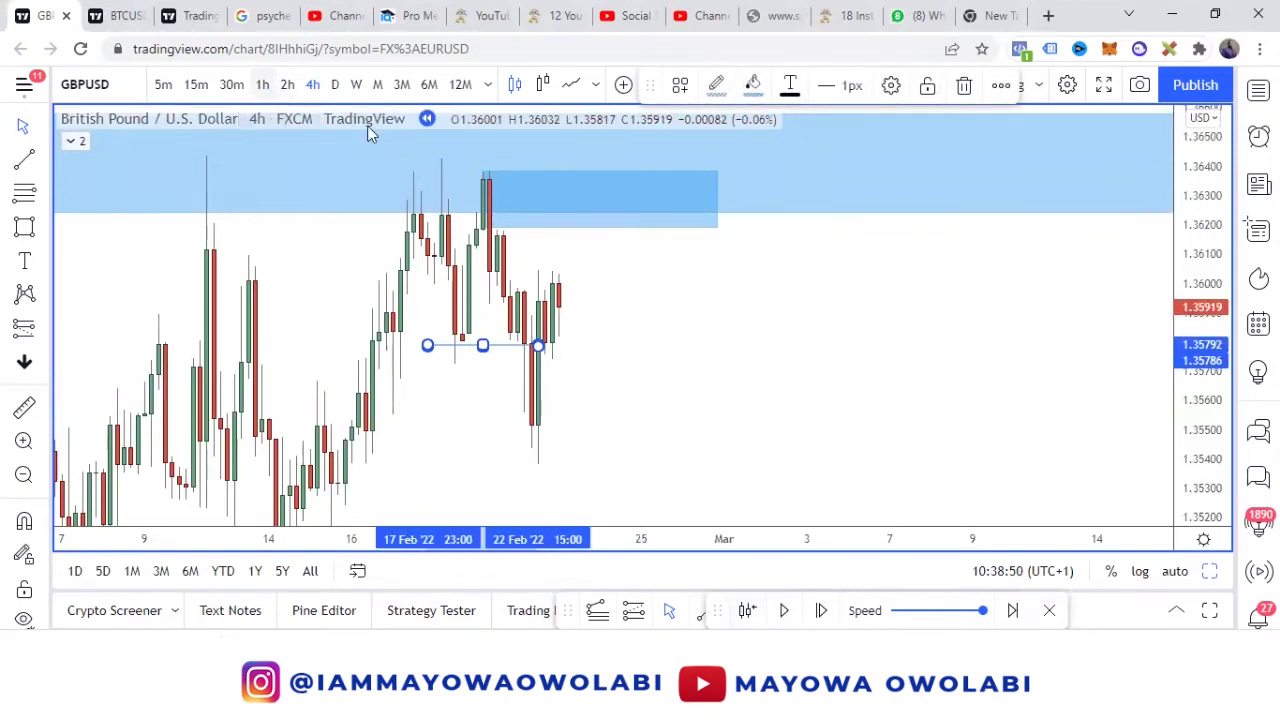
{"action": "left_click_drag", "start_coordinate": [919, 327], "coordinate": [723, 346]}
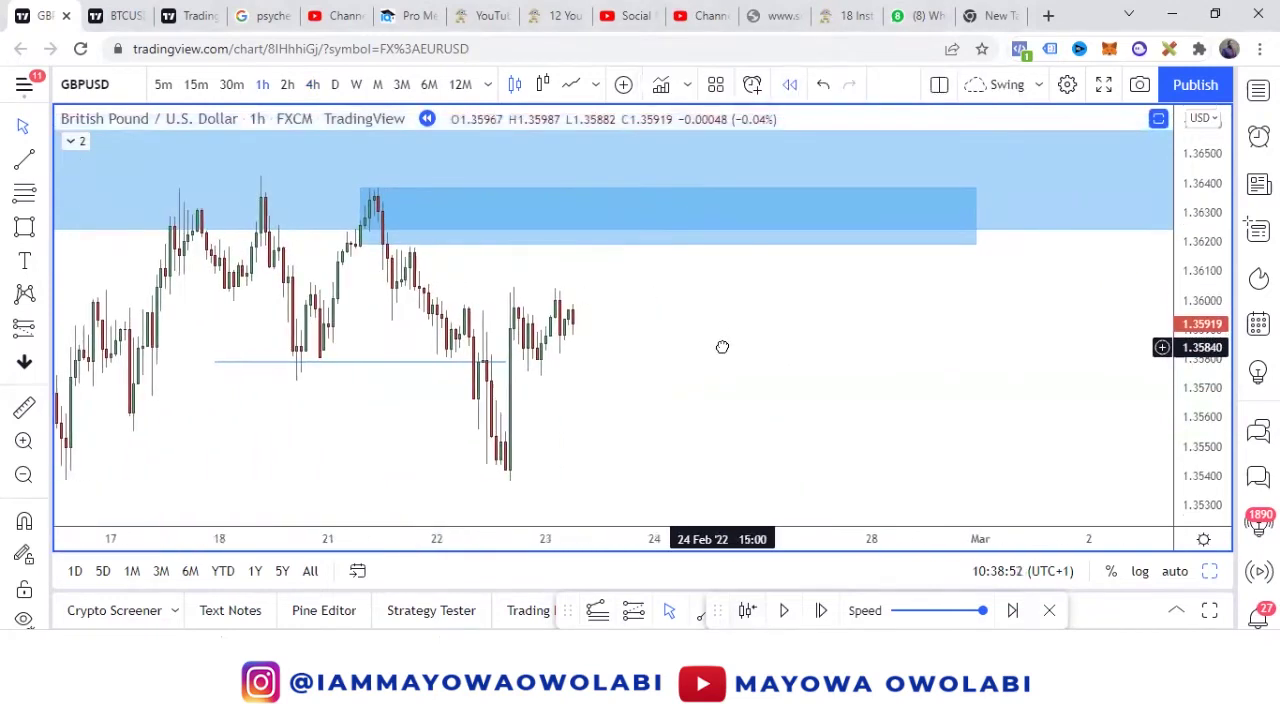
{"action": "scroll", "coordinate": [714, 343], "scroll_direction": "down", "scroll_amount": 2}
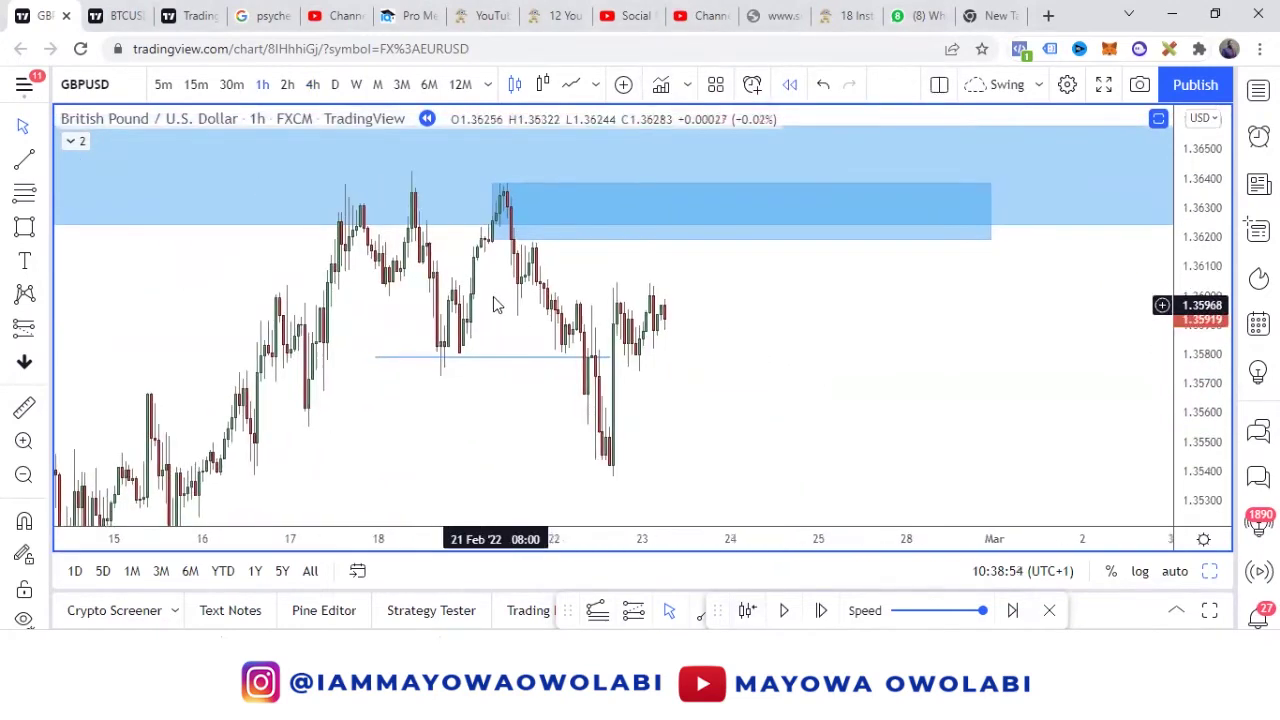
{"action": "left_click", "coordinate": [490, 240]}
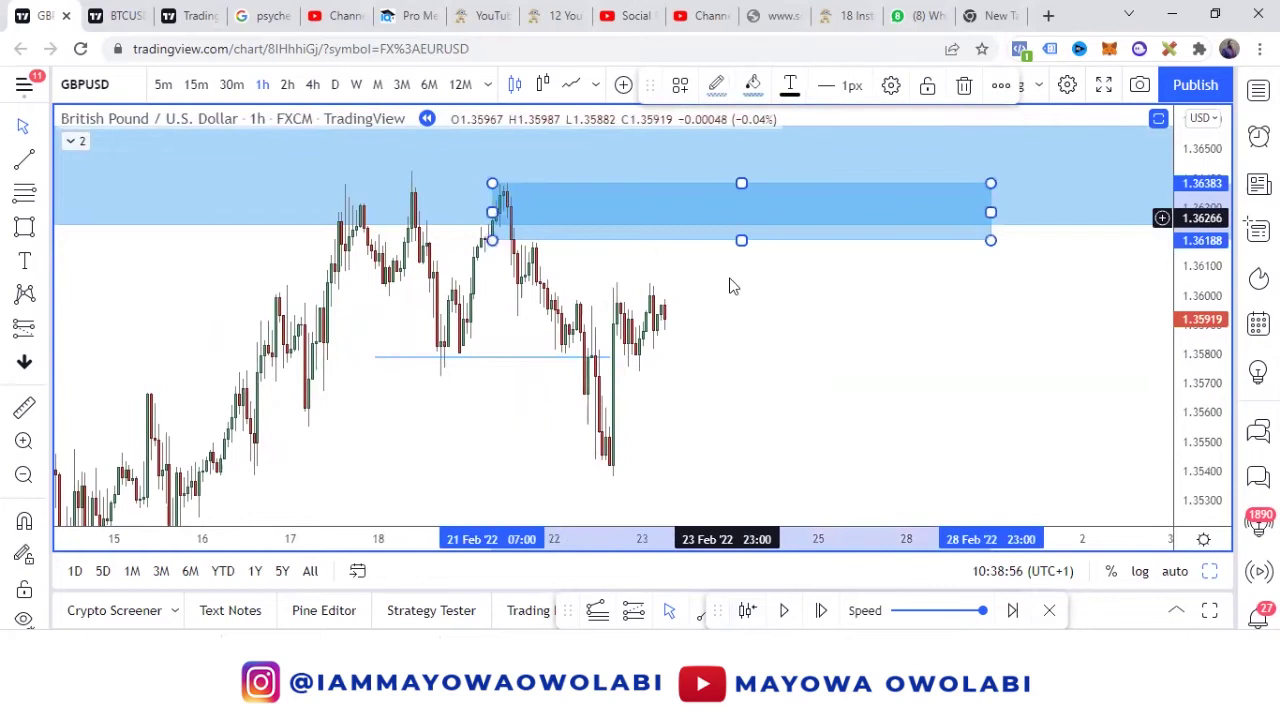
{"action": "left_click", "coordinate": [785, 612]}
{"action": "left_click", "coordinate": [797, 329]}
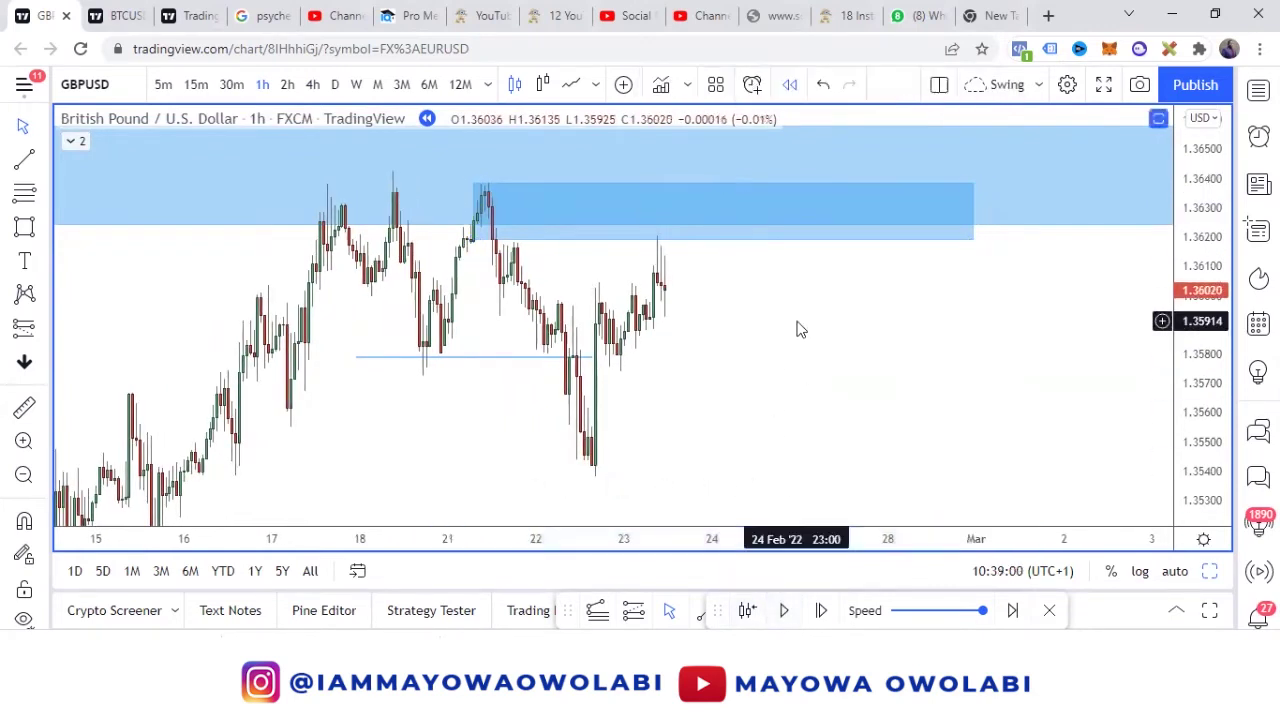
Switch to the 5-minute timeframe and restart the replay from 23 February 2022 09:25.
{"action": "scroll", "coordinate": [797, 329], "scroll_direction": "up", "scroll_amount": 2}
{"action": "left_click", "coordinate": [162, 86]}
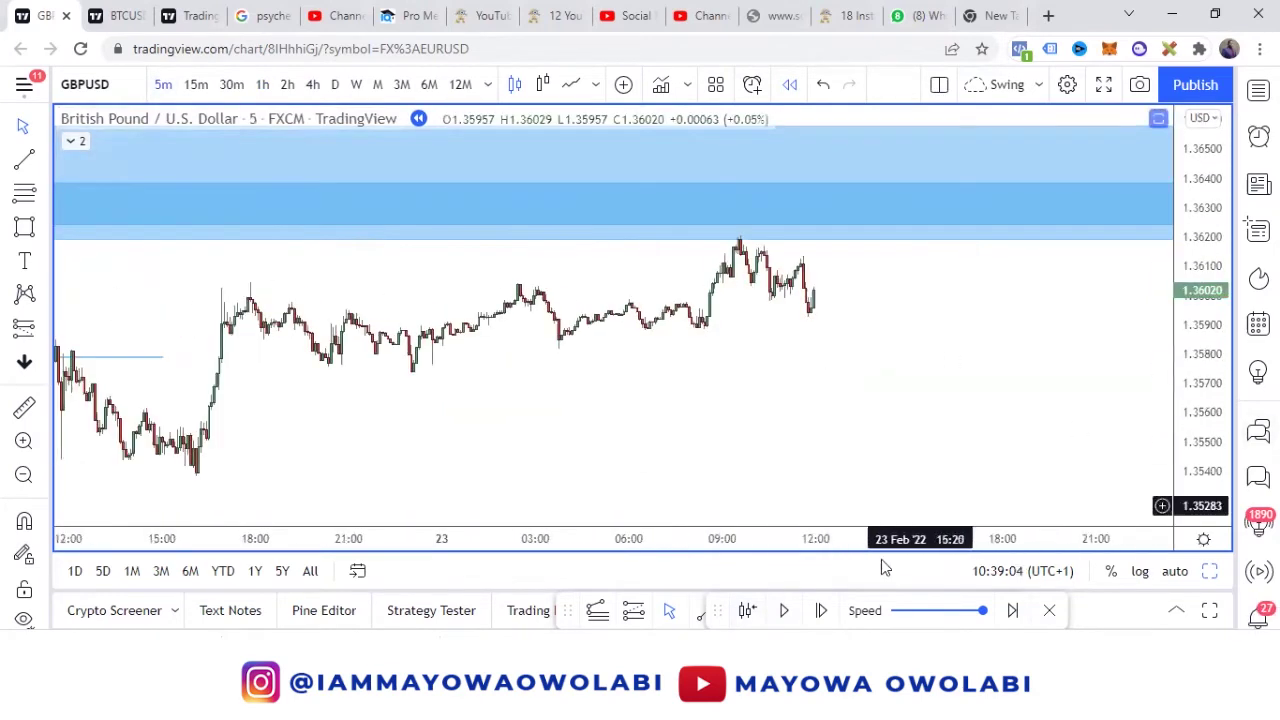
{"action": "left_click", "coordinate": [747, 610]}
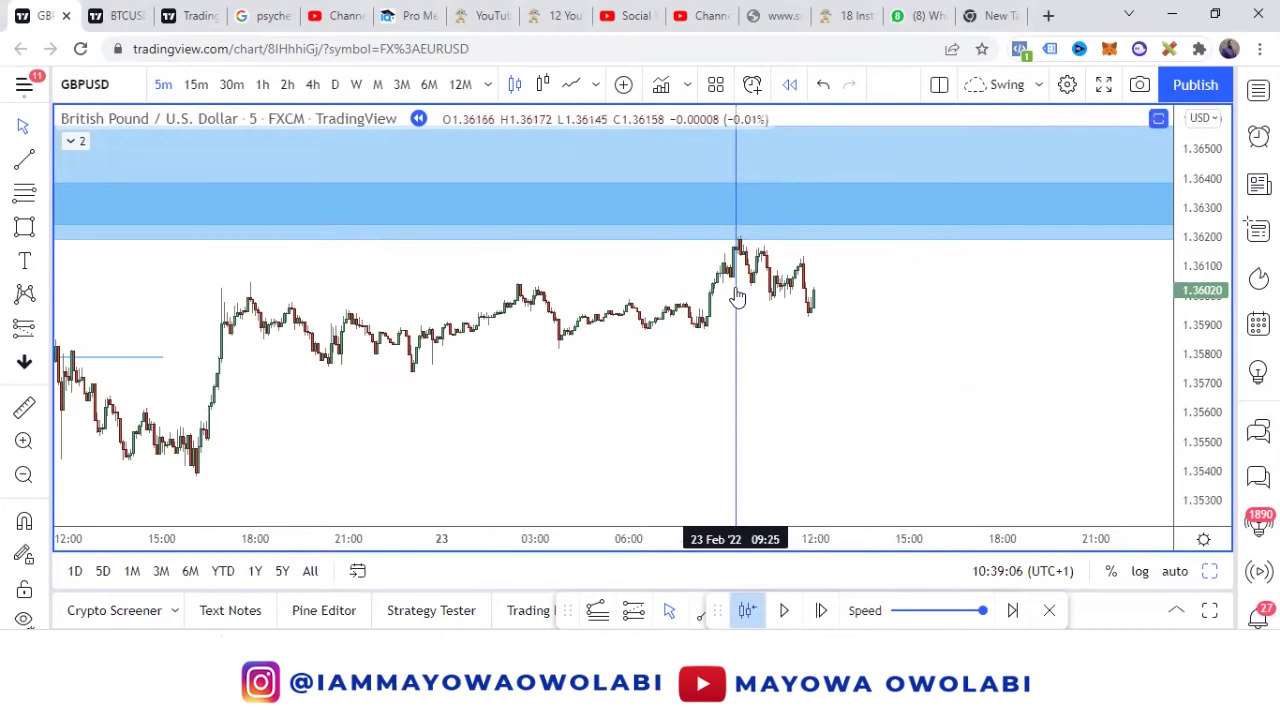
{"action": "left_click", "coordinate": [737, 297]}
{"action": "scroll", "coordinate": [832, 360], "scroll_direction": "up", "scroll_amount": 3}
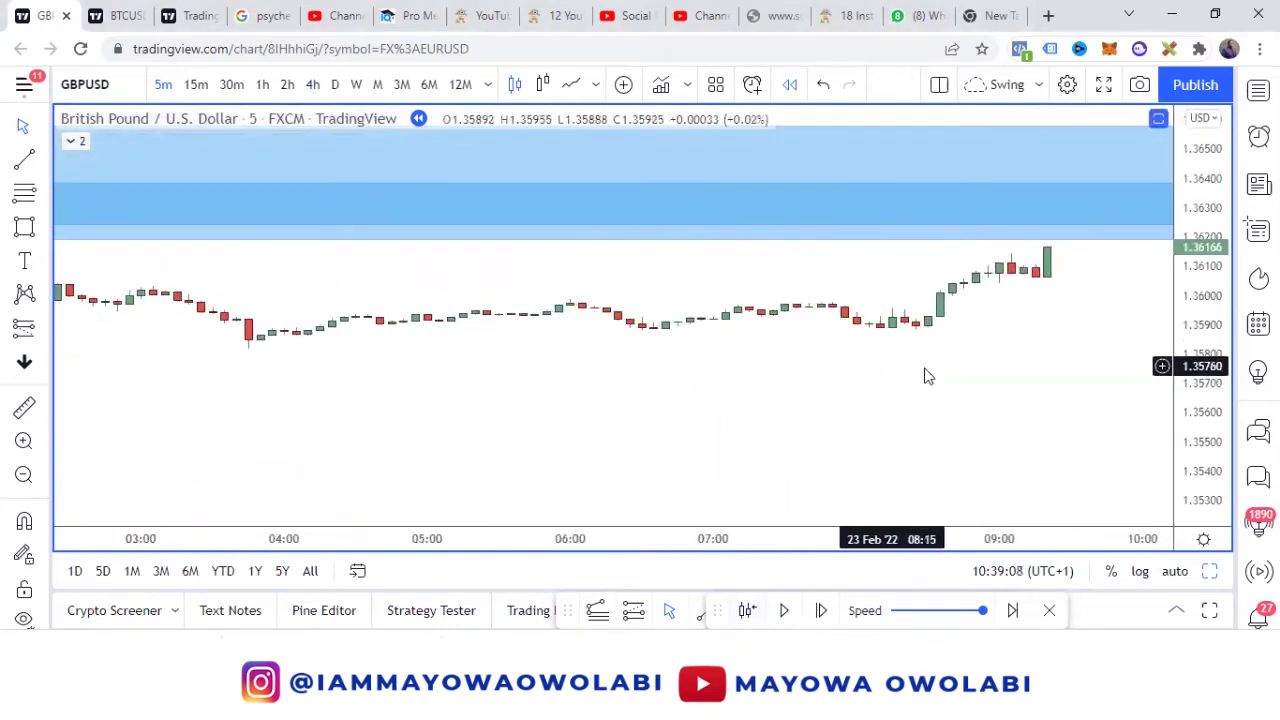
Enlarge the 5-minute price action below the supply zone and play the replay until price taps the zone.
{"action": "left_click_drag", "start_coordinate": [925, 369], "coordinate": [336, 390]}
{"action": "left_click_drag", "start_coordinate": [1188, 431], "coordinate": [1219, 146]}
{"action": "scroll", "coordinate": [909, 252], "scroll_direction": "down", "scroll_amount": 5}
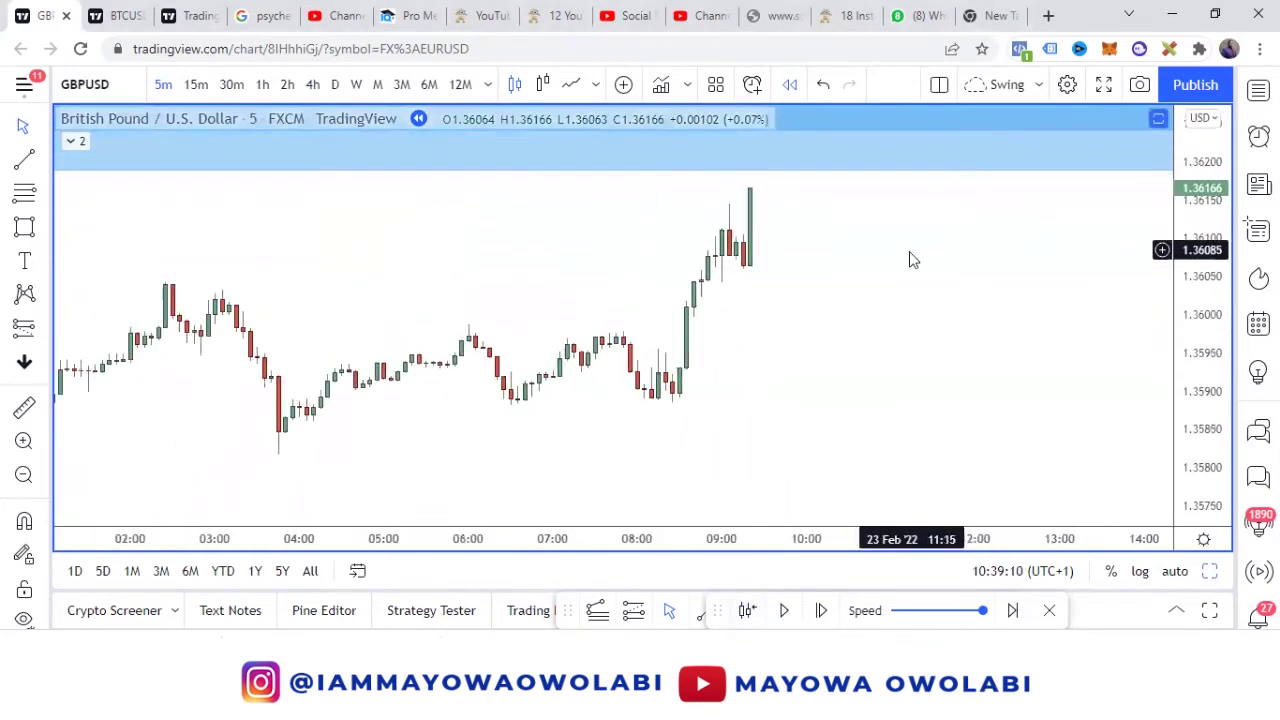
{"action": "left_click_drag", "start_coordinate": [909, 260], "coordinate": [857, 386]}
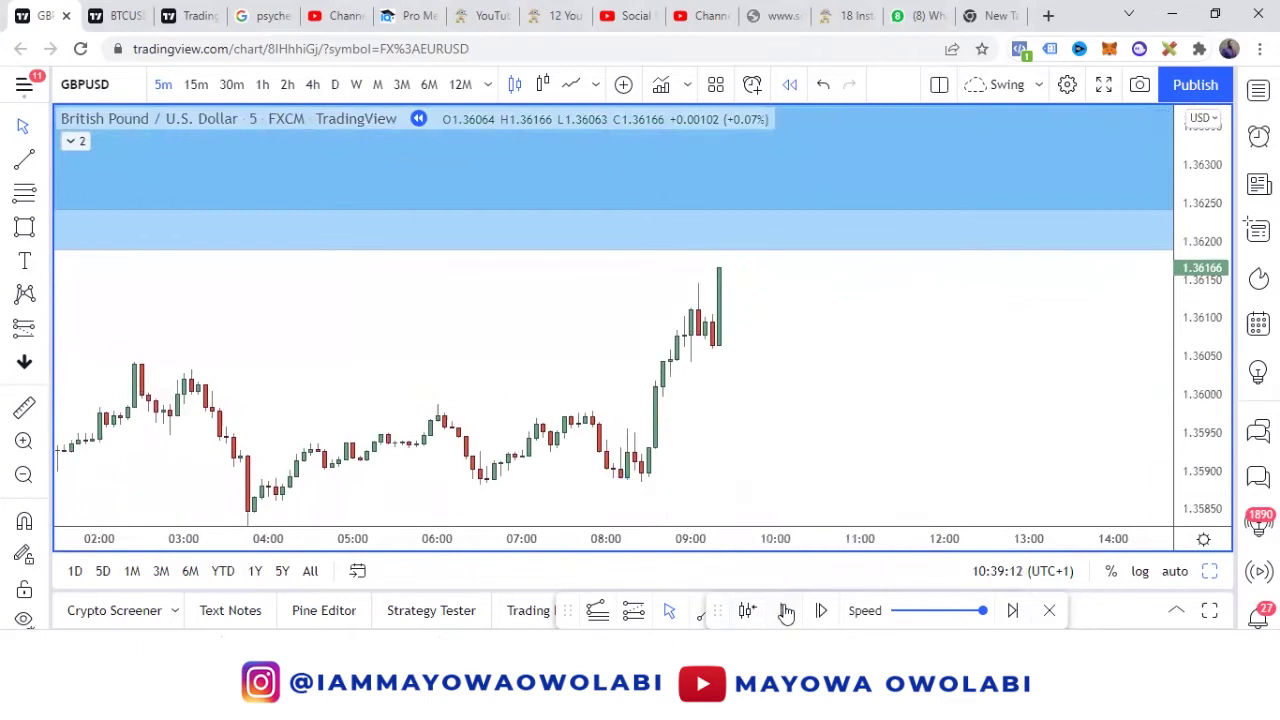
{"action": "left_click", "coordinate": [786, 613]}
{"action": "scroll", "coordinate": [939, 345], "scroll_direction": "up", "scroll_amount": 2}
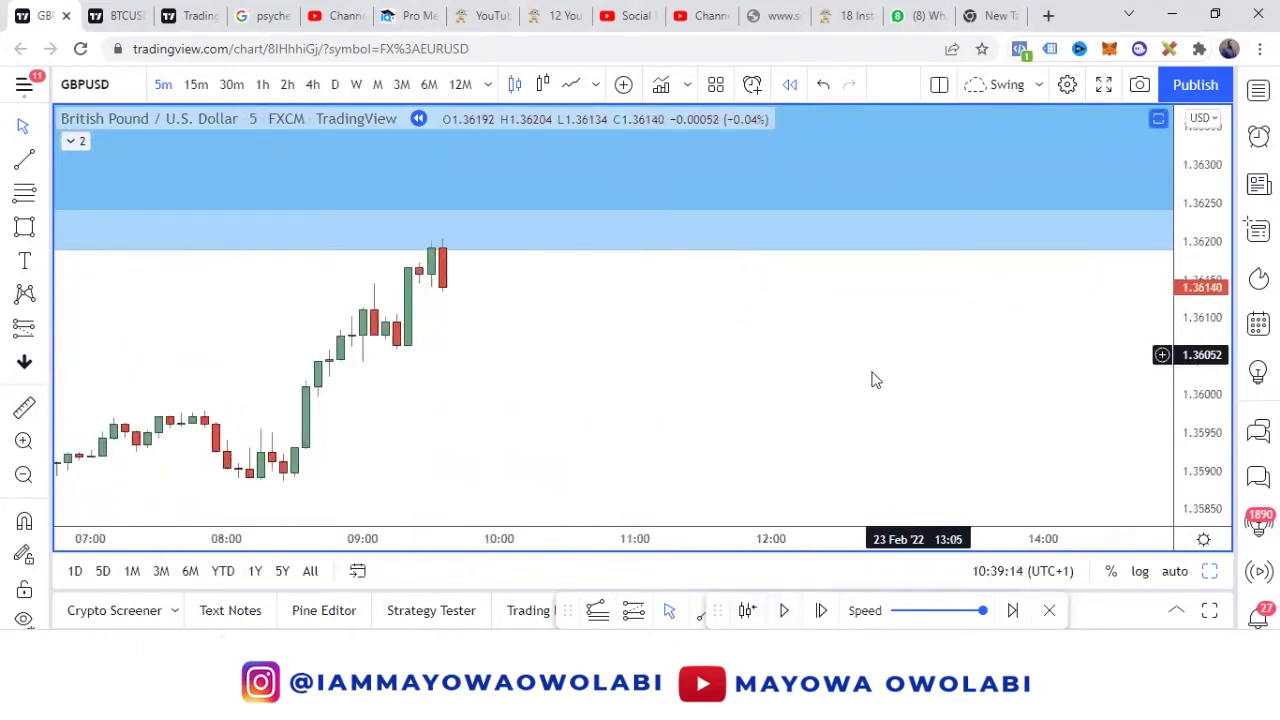
Circle the latest 5-minute candles at the supply zone's lower edge with a temporary pen markup, and clear the markup.
{"action": "left_click_drag", "start_coordinate": [859, 352], "coordinate": [909, 346]}
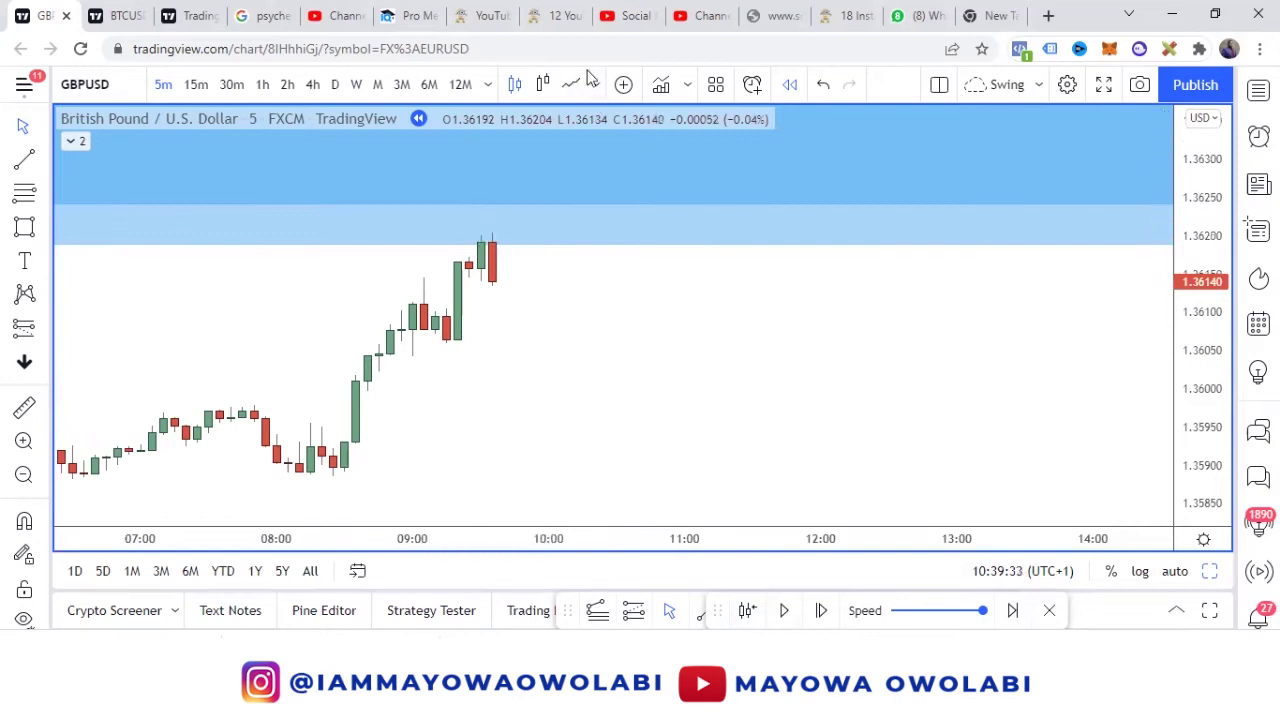
{"action": "left_click_drag", "start_coordinate": [491, 228], "coordinate": [473, 242]}
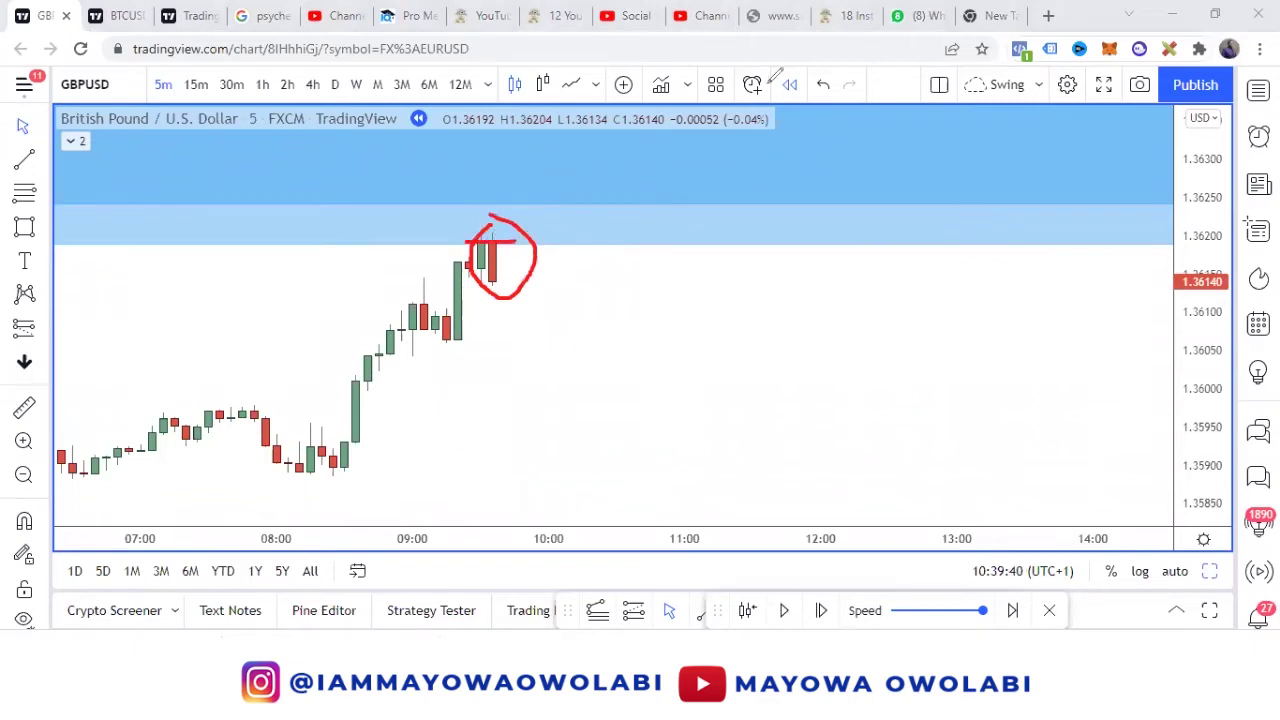
{"action": "key", "text": "Escape"}
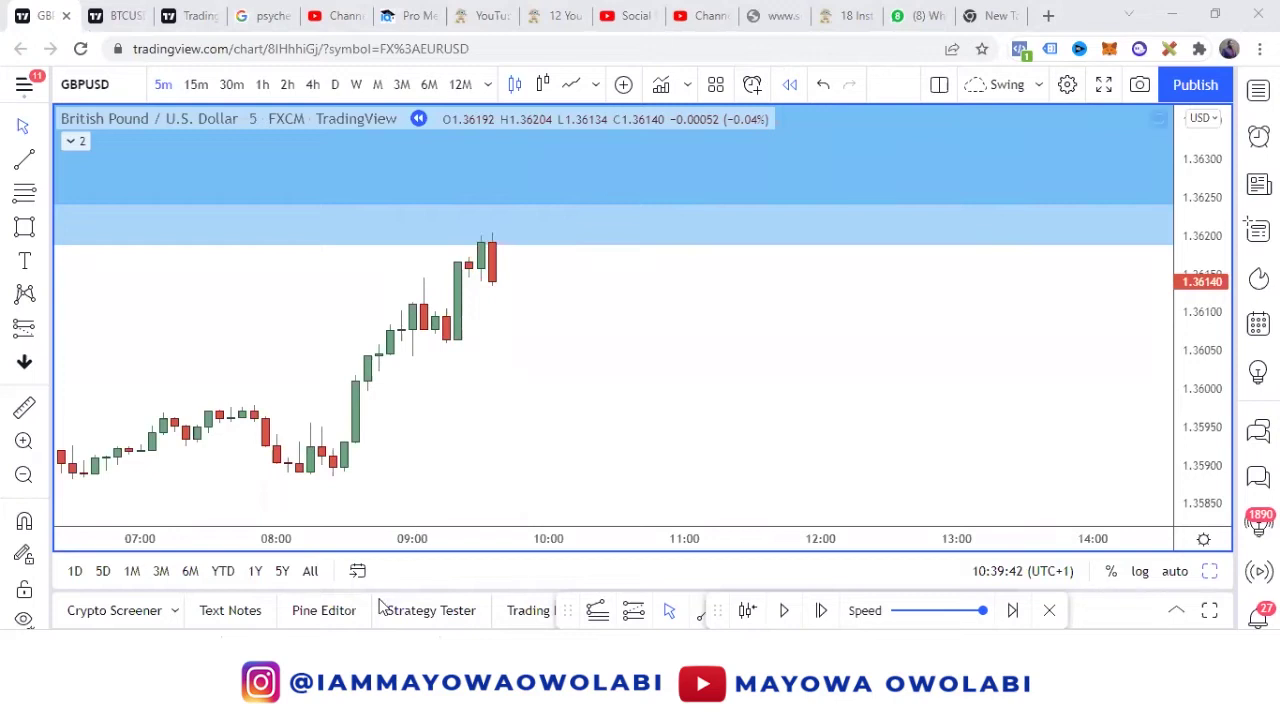
Switch to Discord and open the GBPUSD 5-minute chart image from the "Triggered" post in the general channel.
{"action": "left_click", "coordinate": [331, 700]}
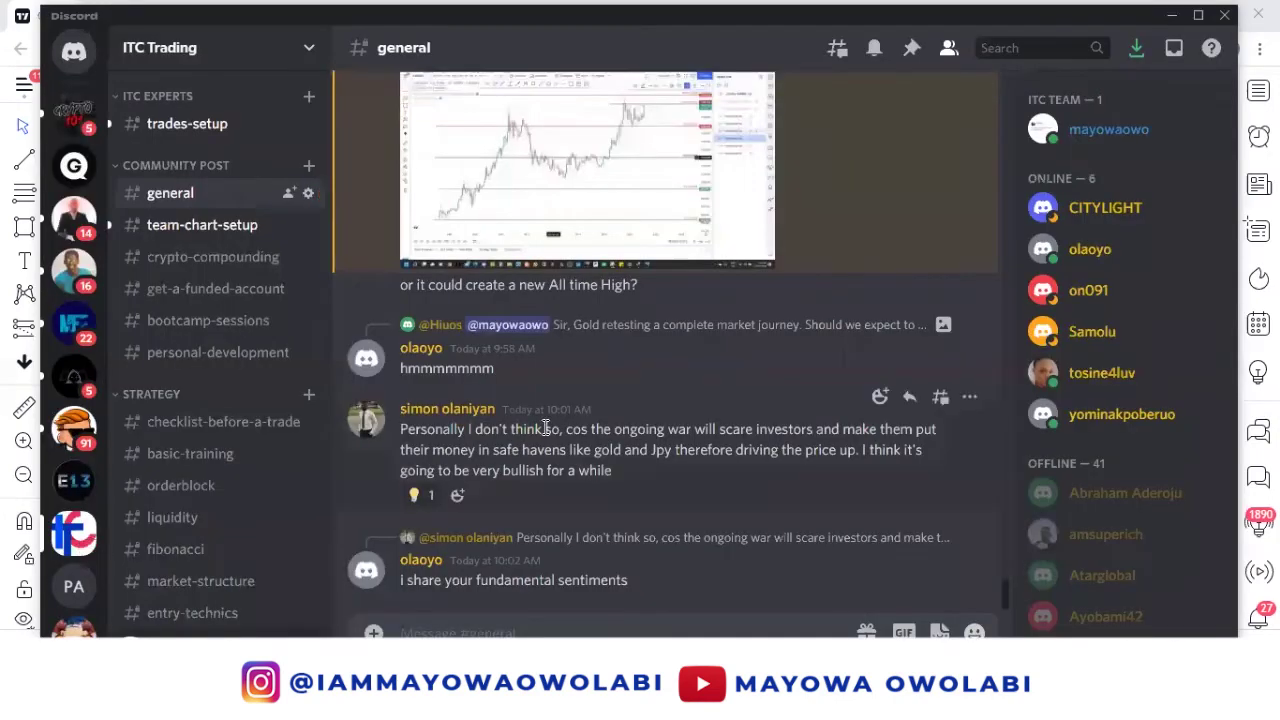
{"action": "scroll", "coordinate": [555, 415], "scroll_direction": "up", "scroll_amount": 15}
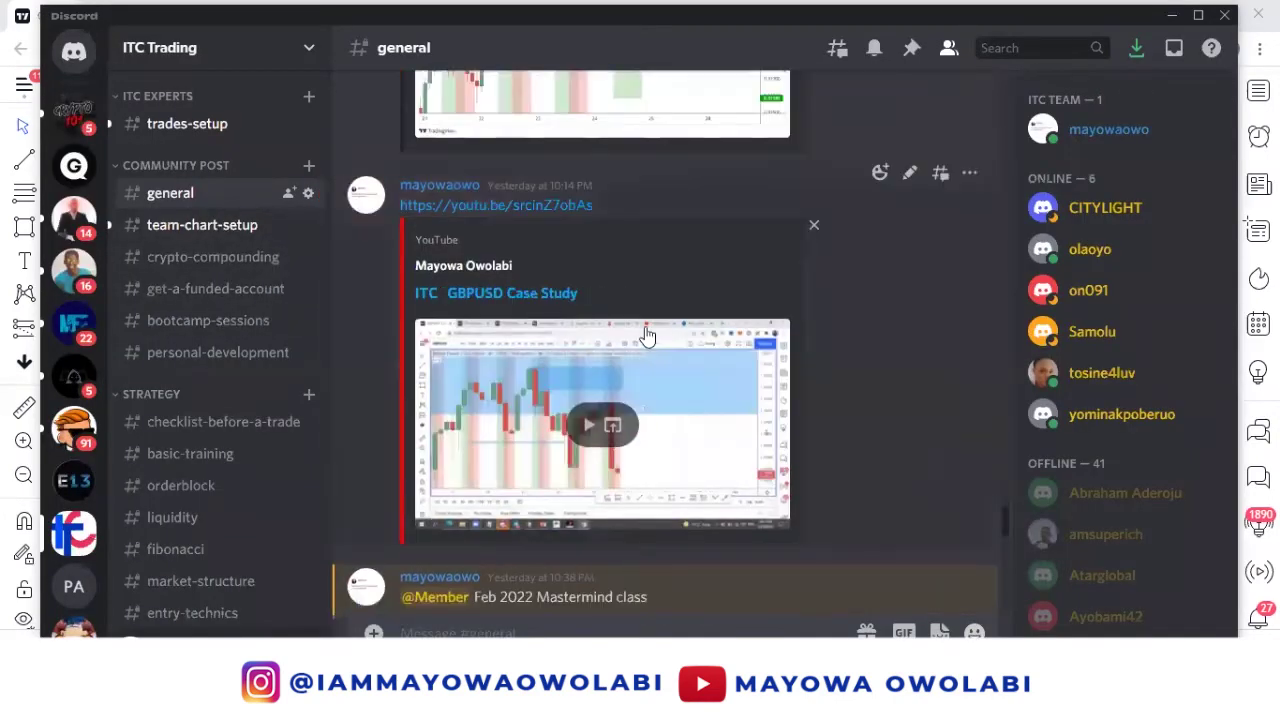
{"action": "scroll", "coordinate": [651, 334], "scroll_direction": "up", "scroll_amount": 15}
{"action": "scroll", "coordinate": [654, 441], "scroll_direction": "up", "scroll_amount": 15}
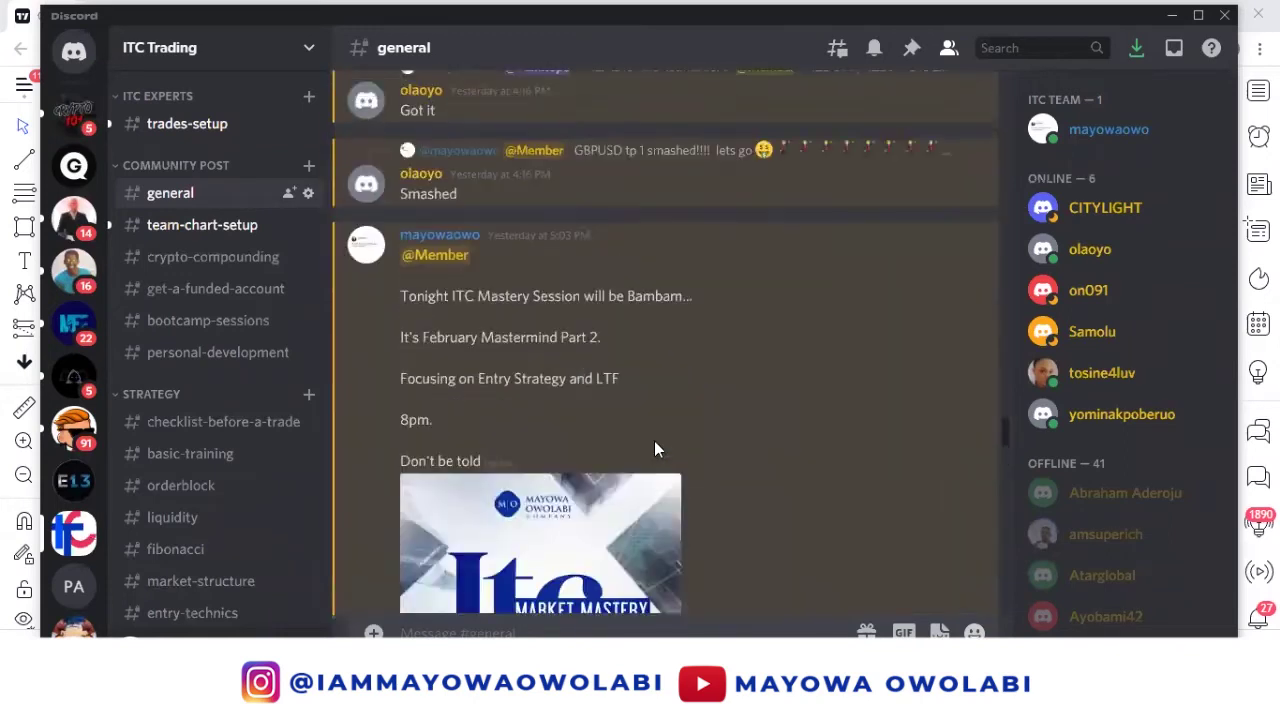
{"action": "scroll", "coordinate": [654, 441], "scroll_direction": "up", "scroll_amount": 15}
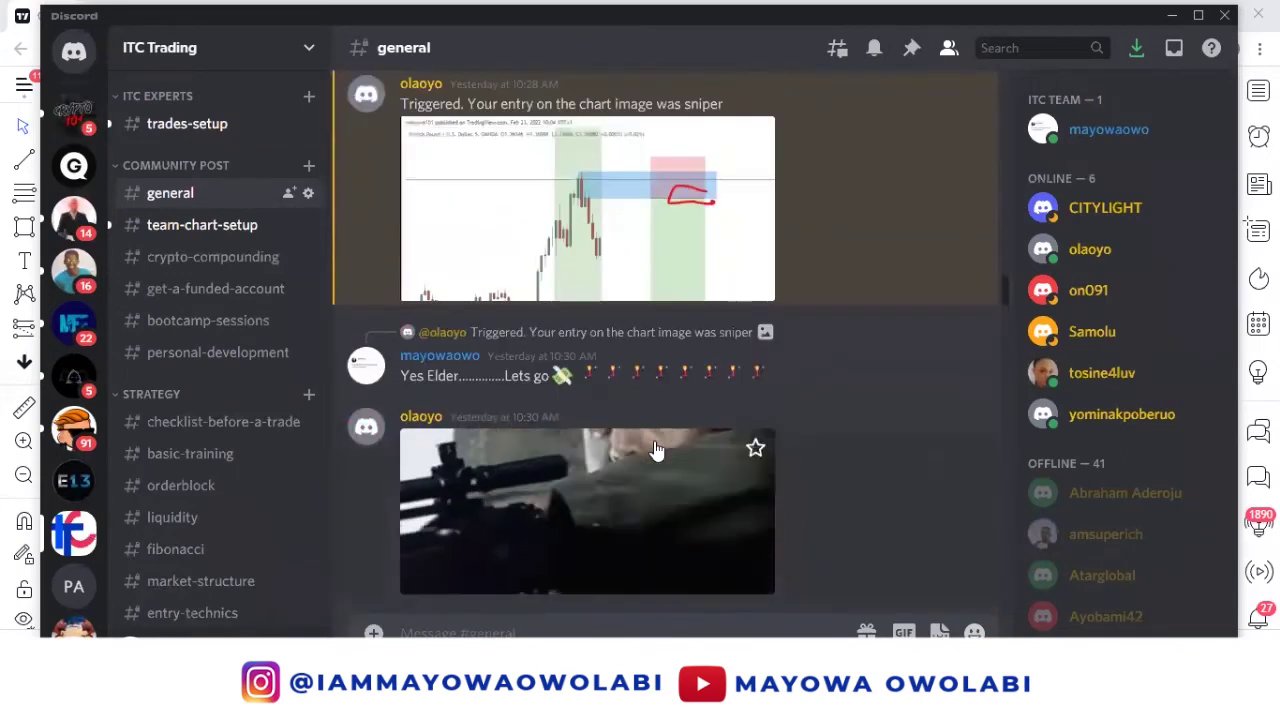
{"action": "scroll", "coordinate": [655, 445], "scroll_direction": "up", "scroll_amount": 5}
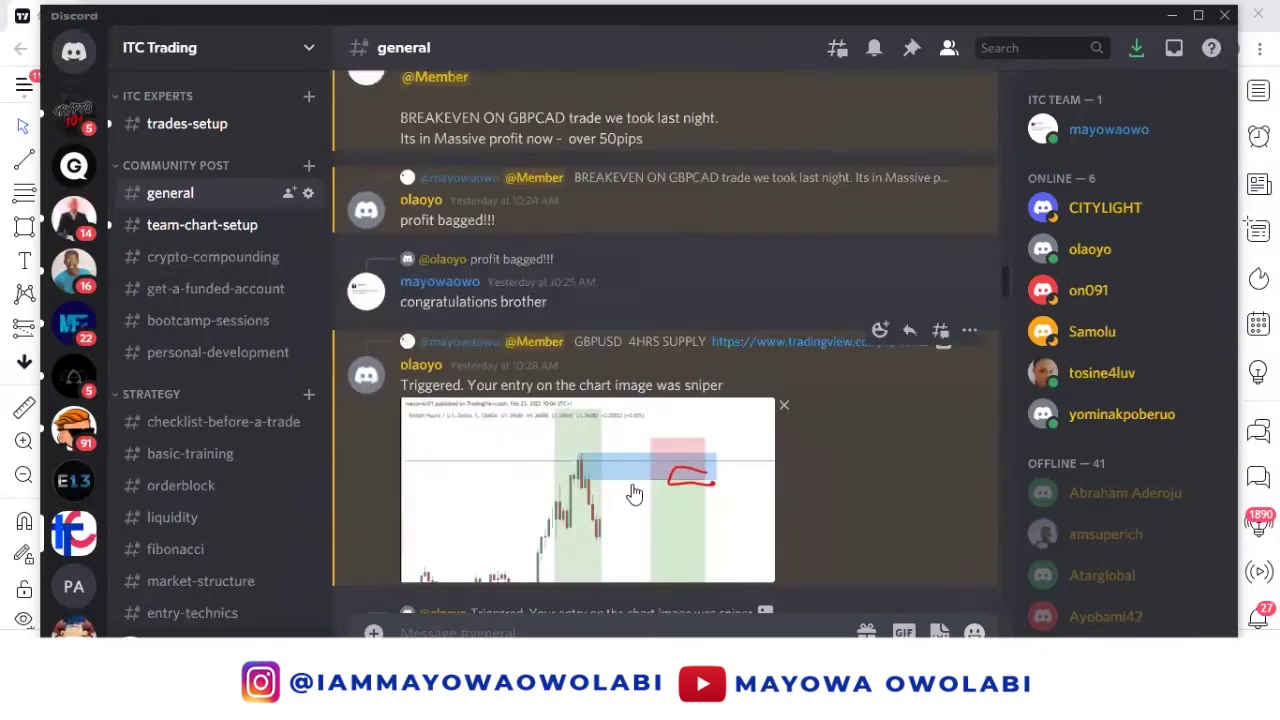
{"action": "left_click", "coordinate": [636, 492]}
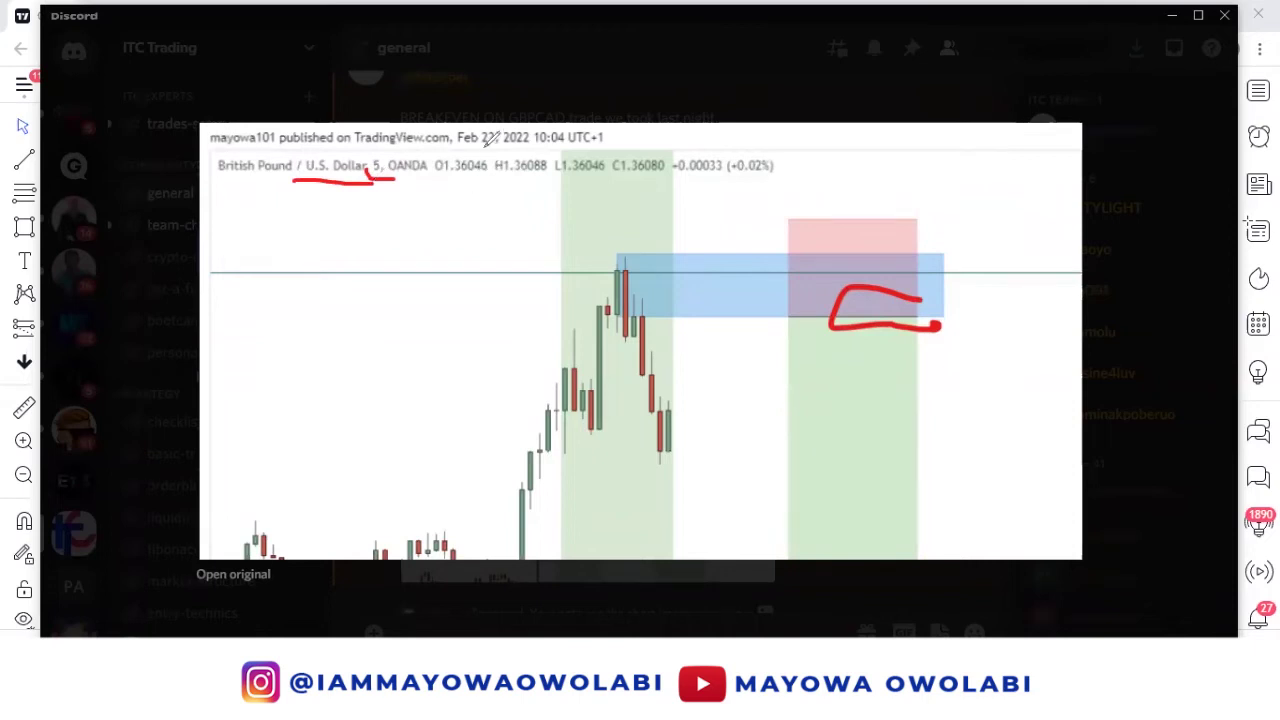
Point out the publication date on the enlarged chart image and return to the TradingView chart.
{"action": "left_click_drag", "start_coordinate": [448, 147], "coordinate": [538, 147]}
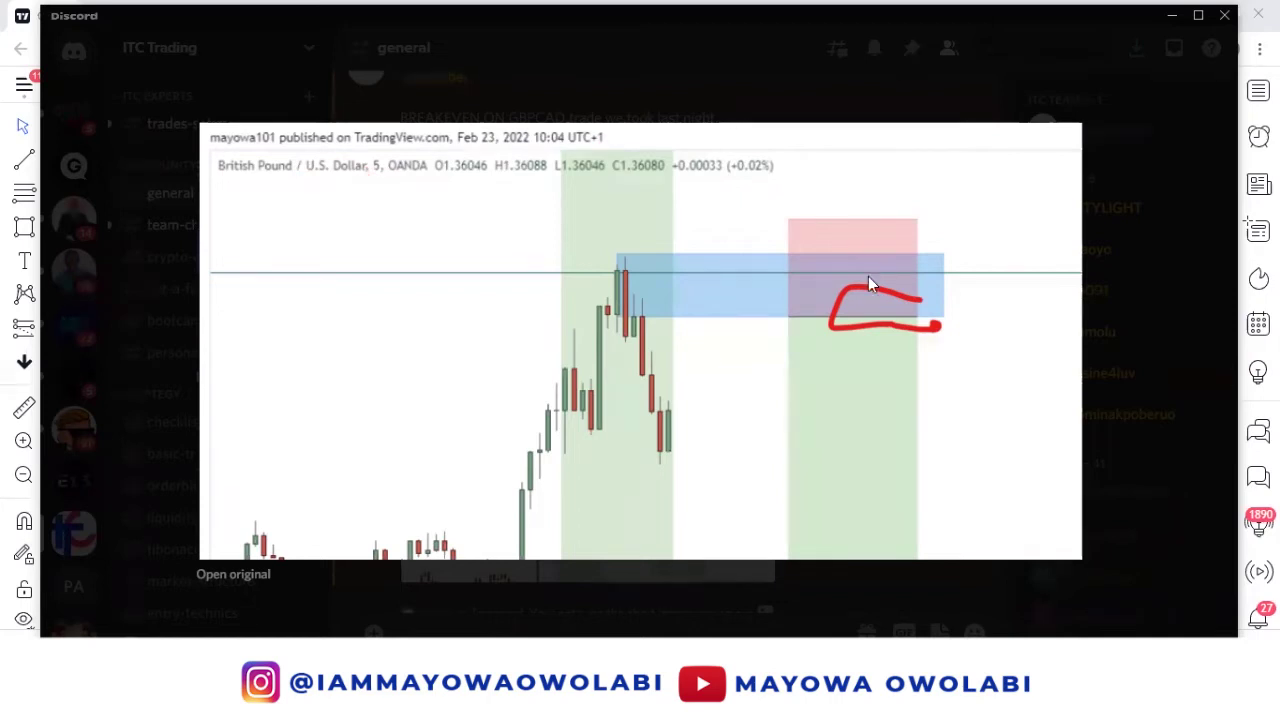
{"action": "left_click", "coordinate": [864, 110]}
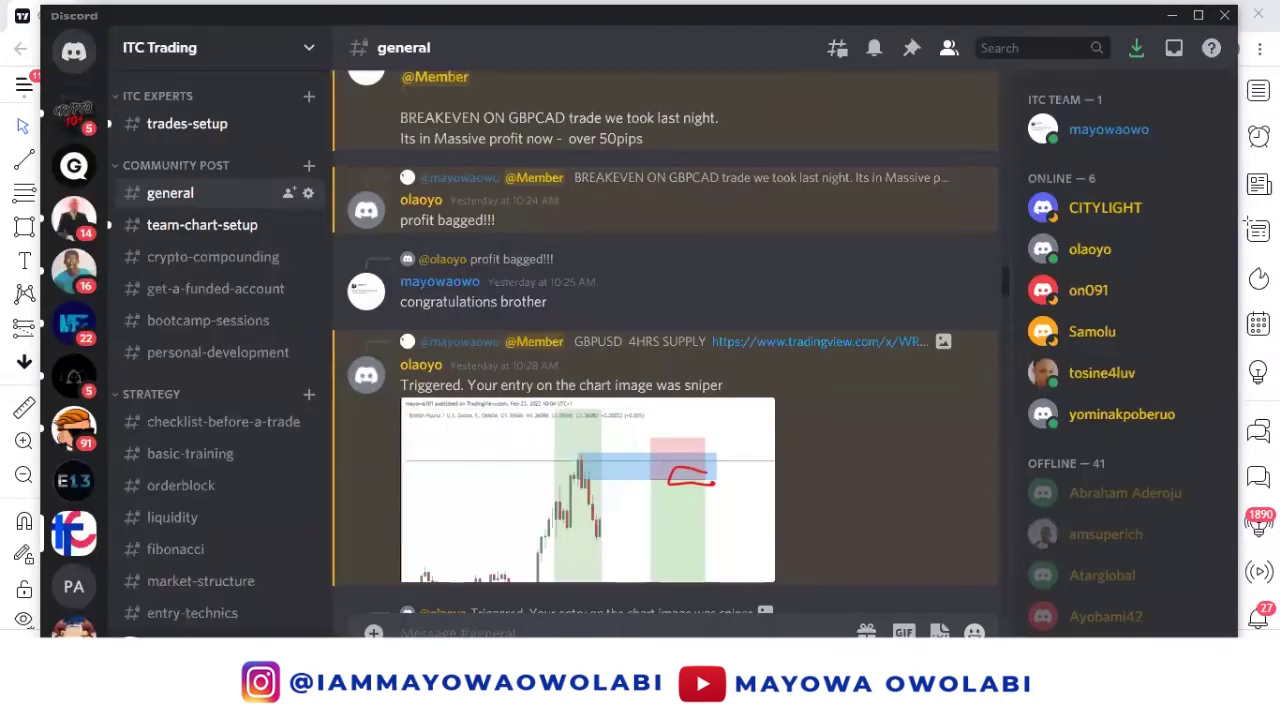
{"action": "left_click", "coordinate": [570, 620]}
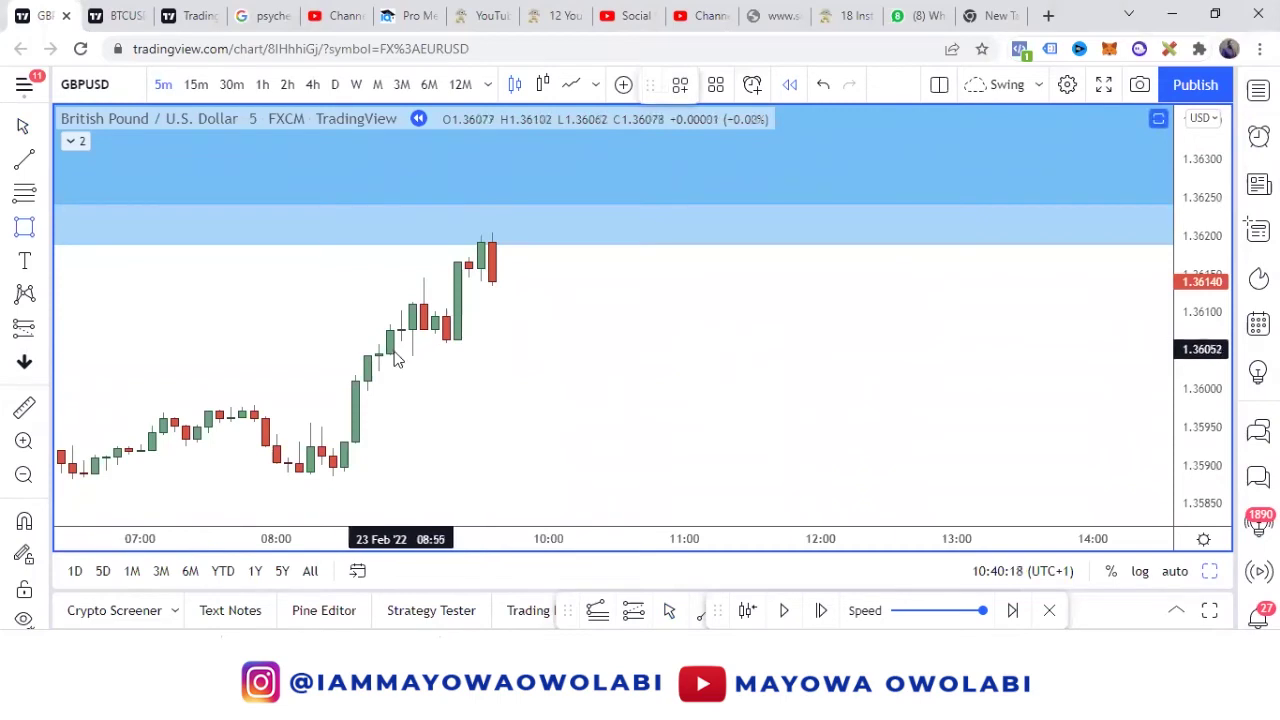
Mark the 5-minute low at about 1.3605 with a flat rectangle from 08:50 to 09:50, and play the replay until price breaks it.
{"action": "left_click_drag", "start_coordinate": [390, 348], "coordinate": [523, 346]}
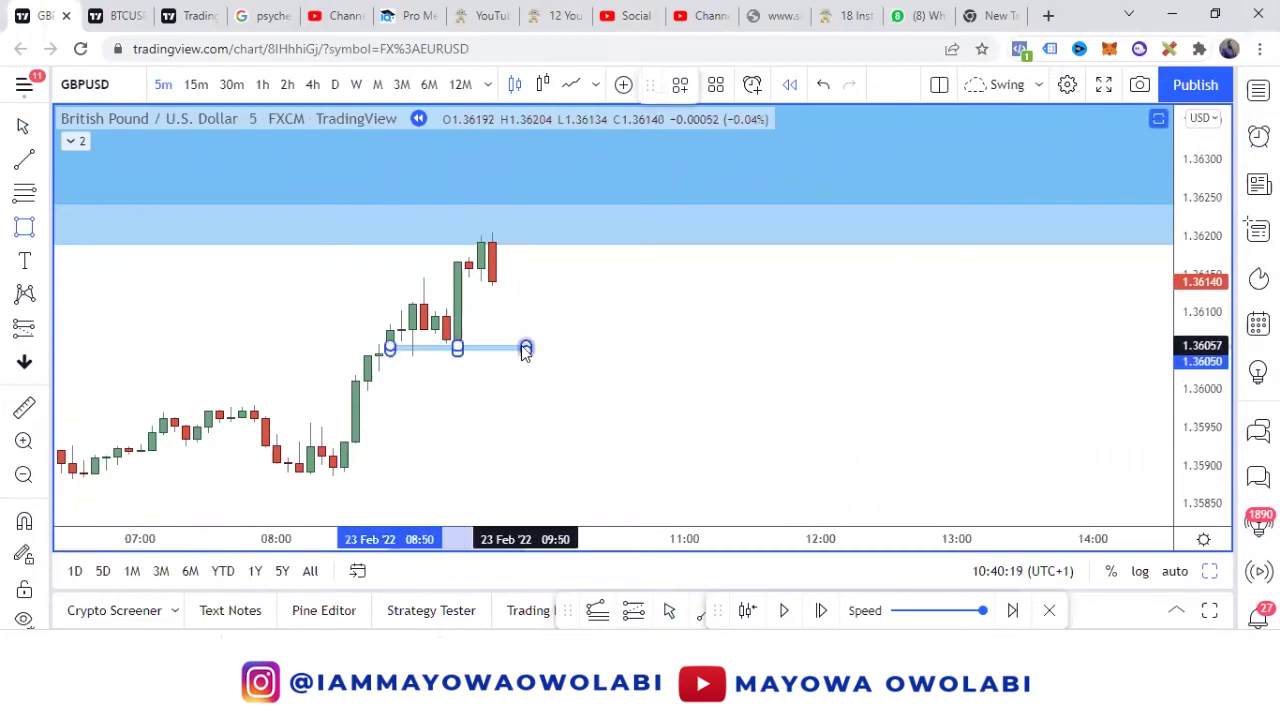
{"action": "left_click", "coordinate": [781, 612]}
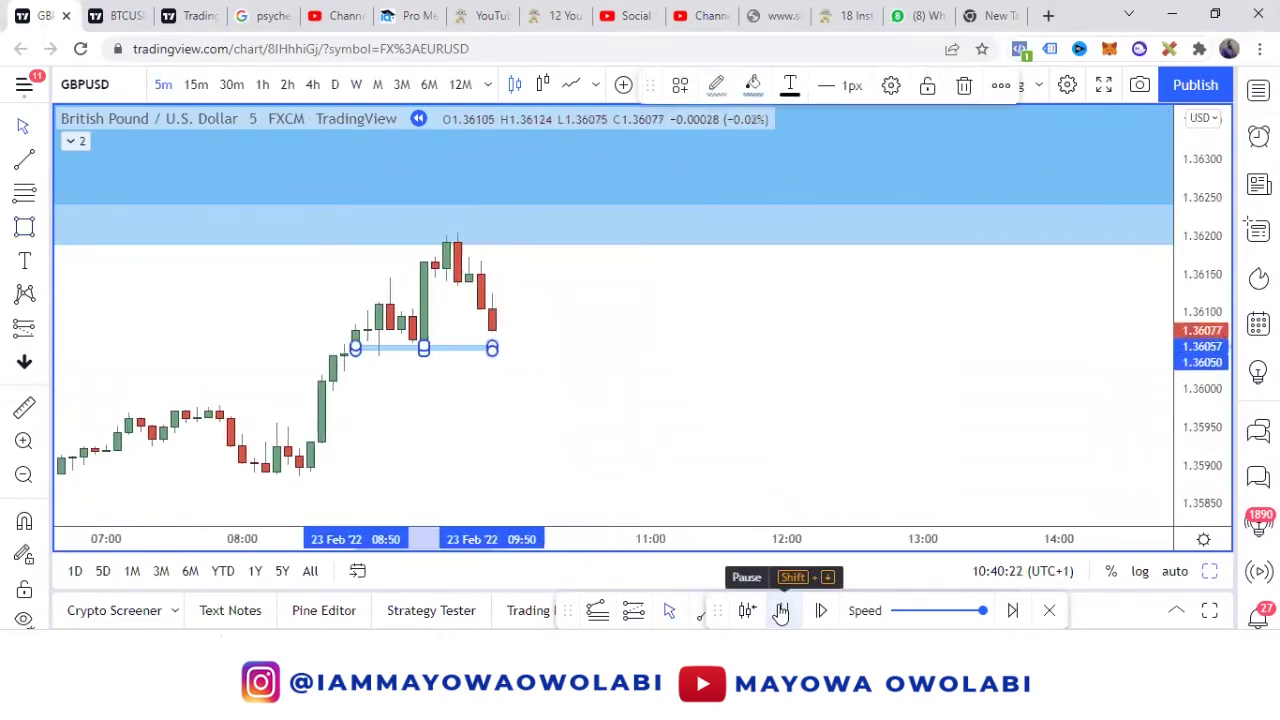
{"action": "left_click", "coordinate": [781, 612]}
{"action": "left_click", "coordinate": [754, 400]}
{"action": "scroll", "coordinate": [900, 403], "scroll_direction": "down", "scroll_amount": 3}
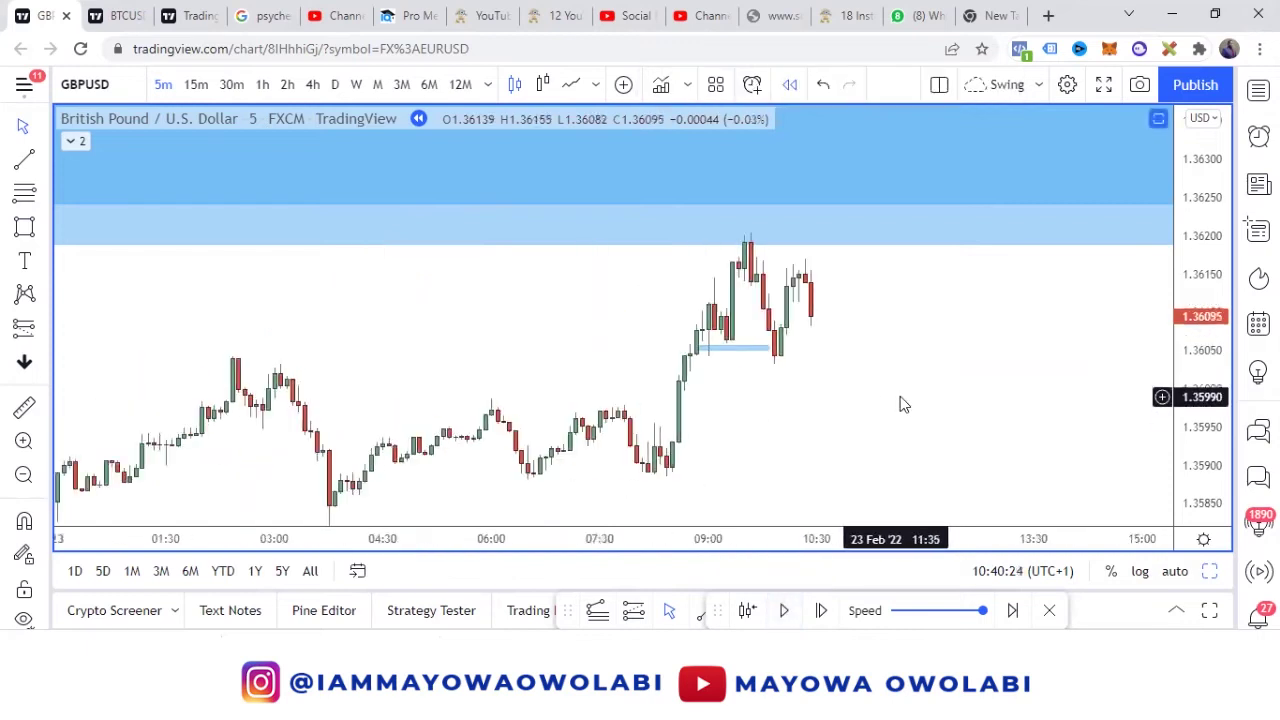
Draw a 5-minute supply rectangle from 09:20 to 11:45 on 23 February, between about 1.36151 and 1.36205.
{"action": "scroll", "coordinate": [900, 404], "scroll_direction": "up", "scroll_amount": 3}
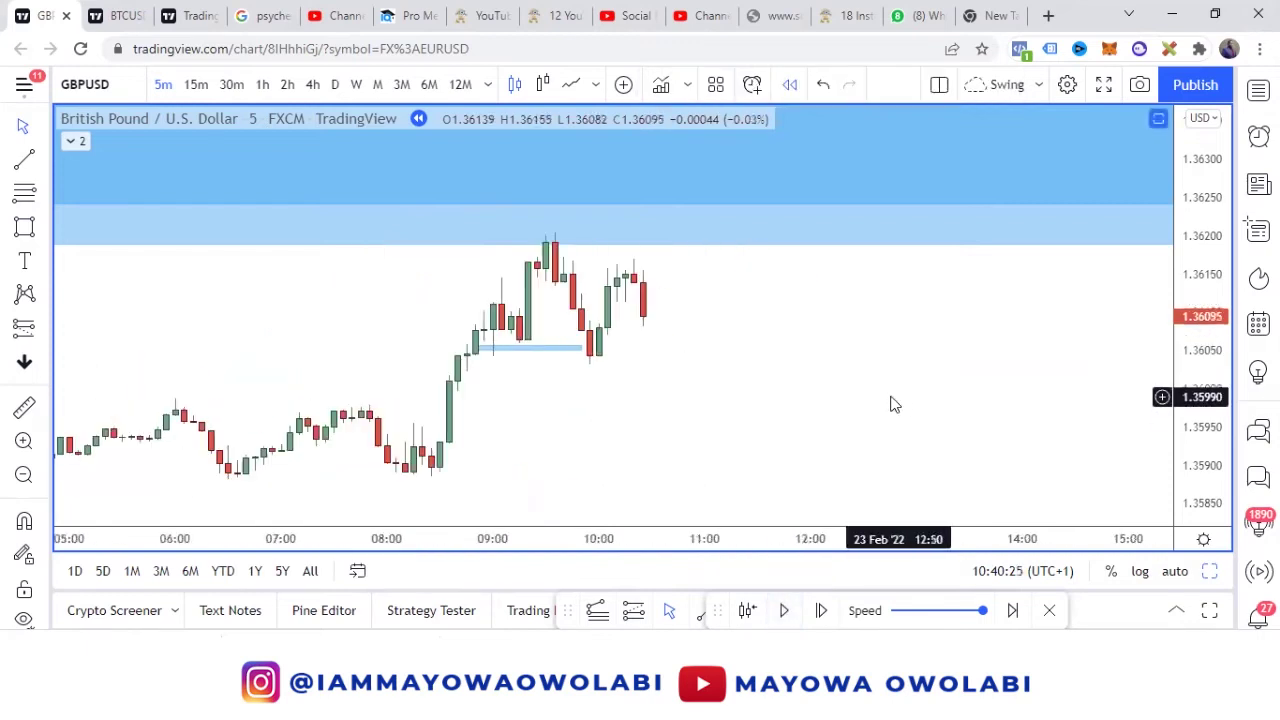
{"action": "left_click", "coordinate": [528, 266]}
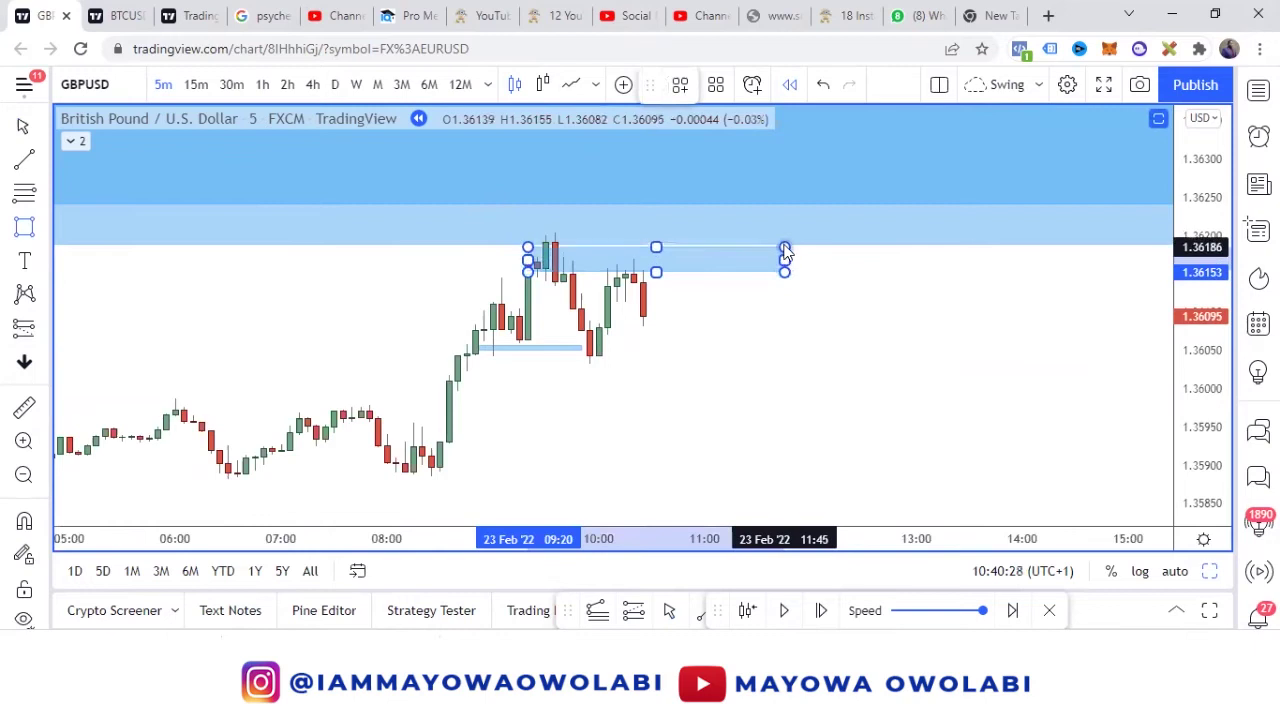
{"action": "left_click", "coordinate": [785, 232]}
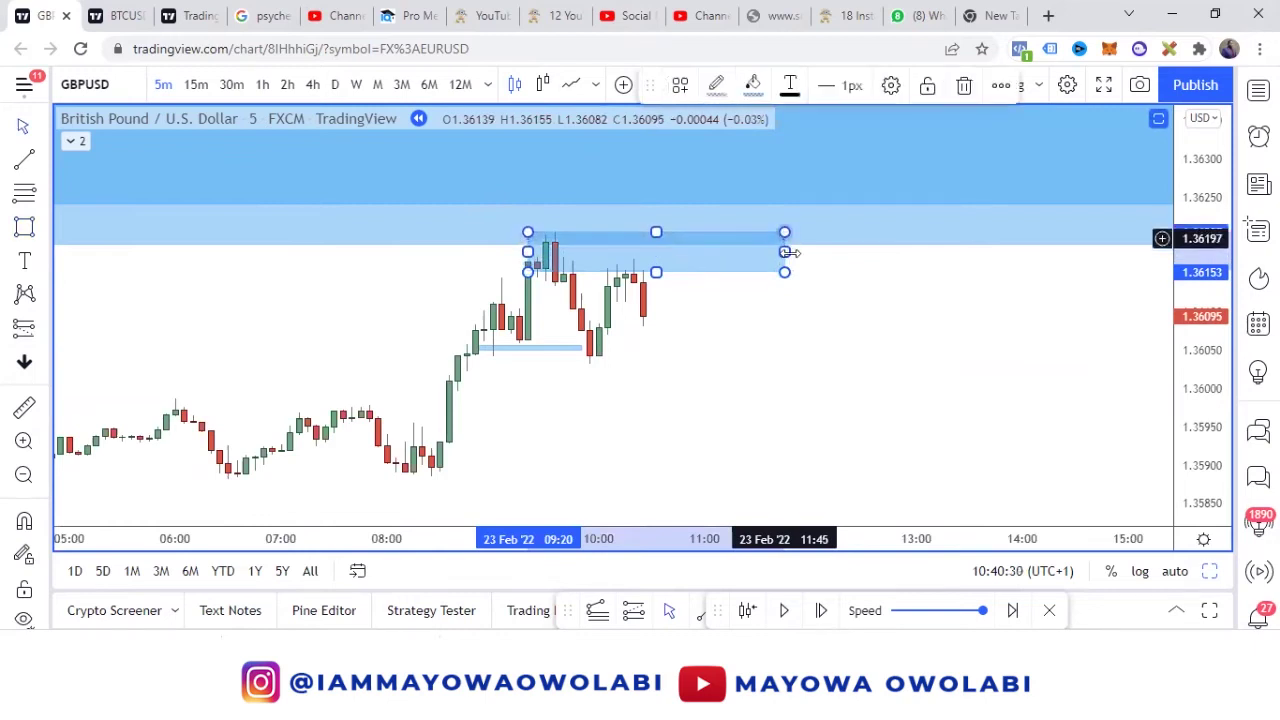
{"action": "left_click_drag", "start_coordinate": [786, 272], "coordinate": [786, 271]}
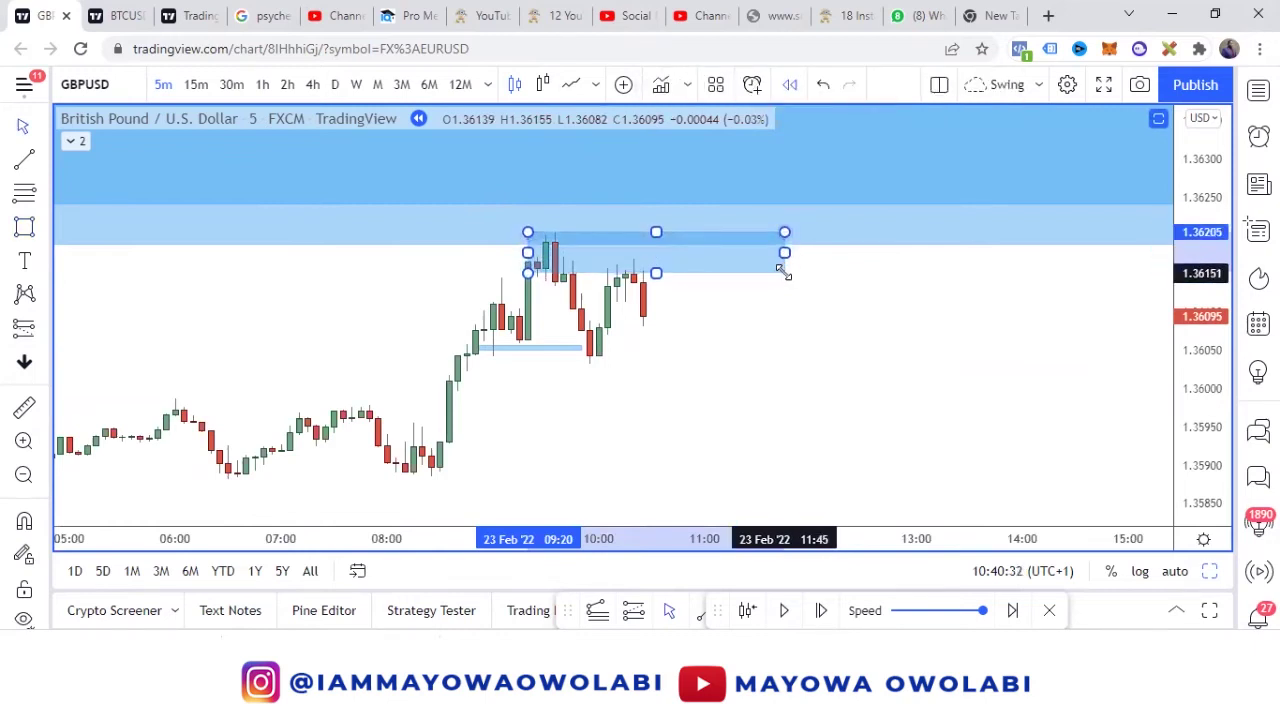
{"action": "left_click", "coordinate": [783, 363]}
Place a Short Position with its entry at about 1.36153, on the lower edge of the 5-minute supply rectangle.
{"action": "scroll", "coordinate": [783, 363], "scroll_direction": "up", "scroll_amount": 4}
{"action": "left_click_drag", "start_coordinate": [520, 445], "coordinate": [676, 400]}
{"action": "left_click", "coordinate": [45, 330]}
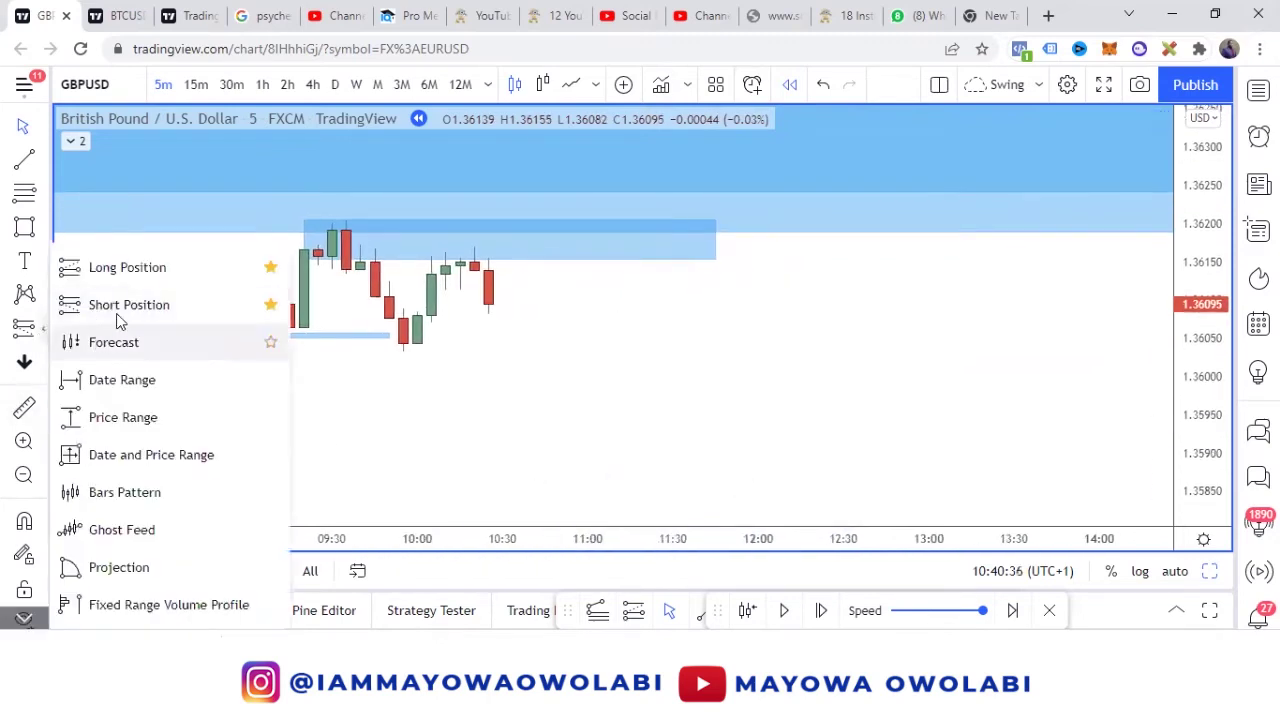
{"action": "left_click", "coordinate": [114, 310]}
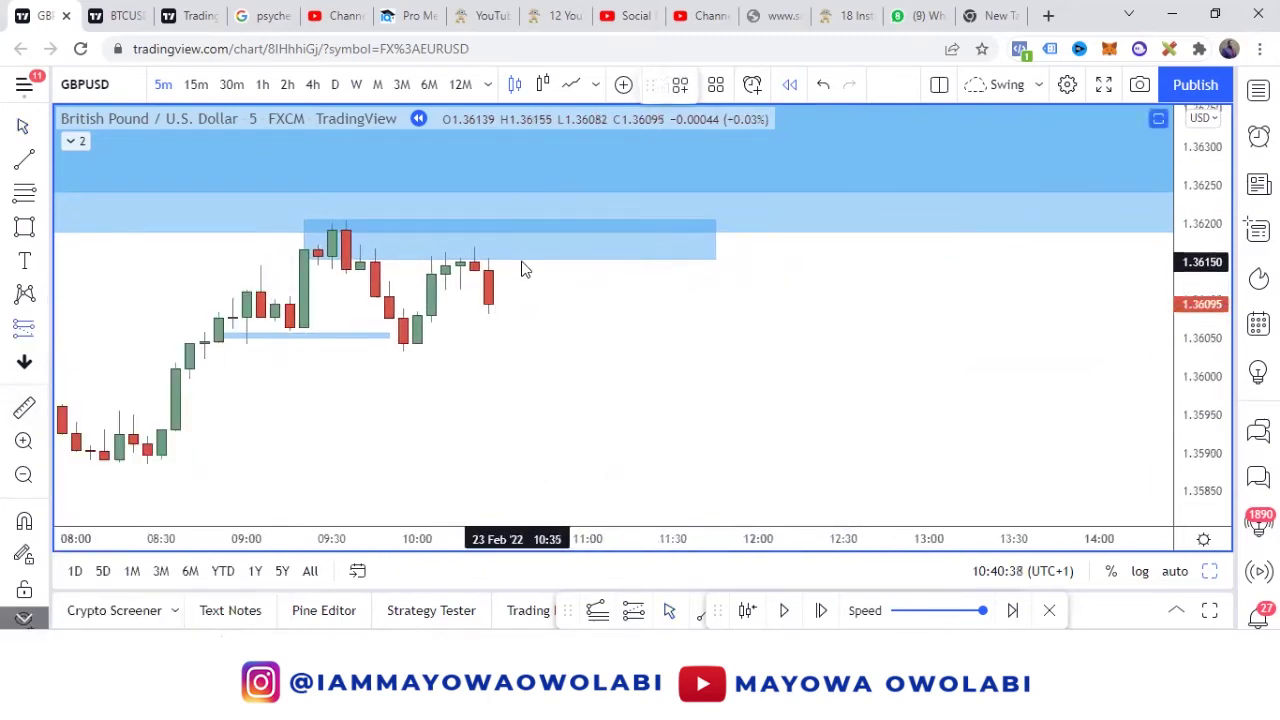
{"action": "left_click", "coordinate": [521, 267]}
{"action": "left_click_drag", "start_coordinate": [889, 326], "coordinate": [923, 389]}
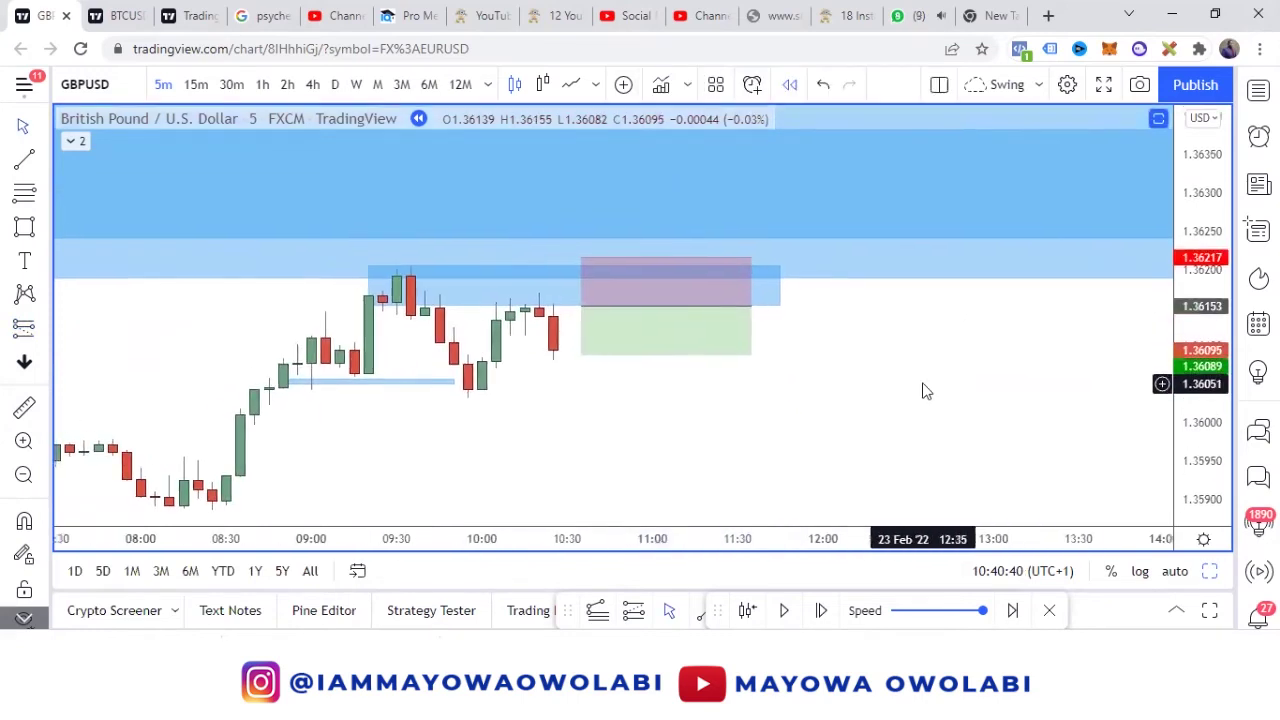
Adjust the short position's stop to about 1.36213, just above the 5-minute supply rectangle.
{"action": "left_click_drag", "start_coordinate": [581, 257], "coordinate": [582, 255]}
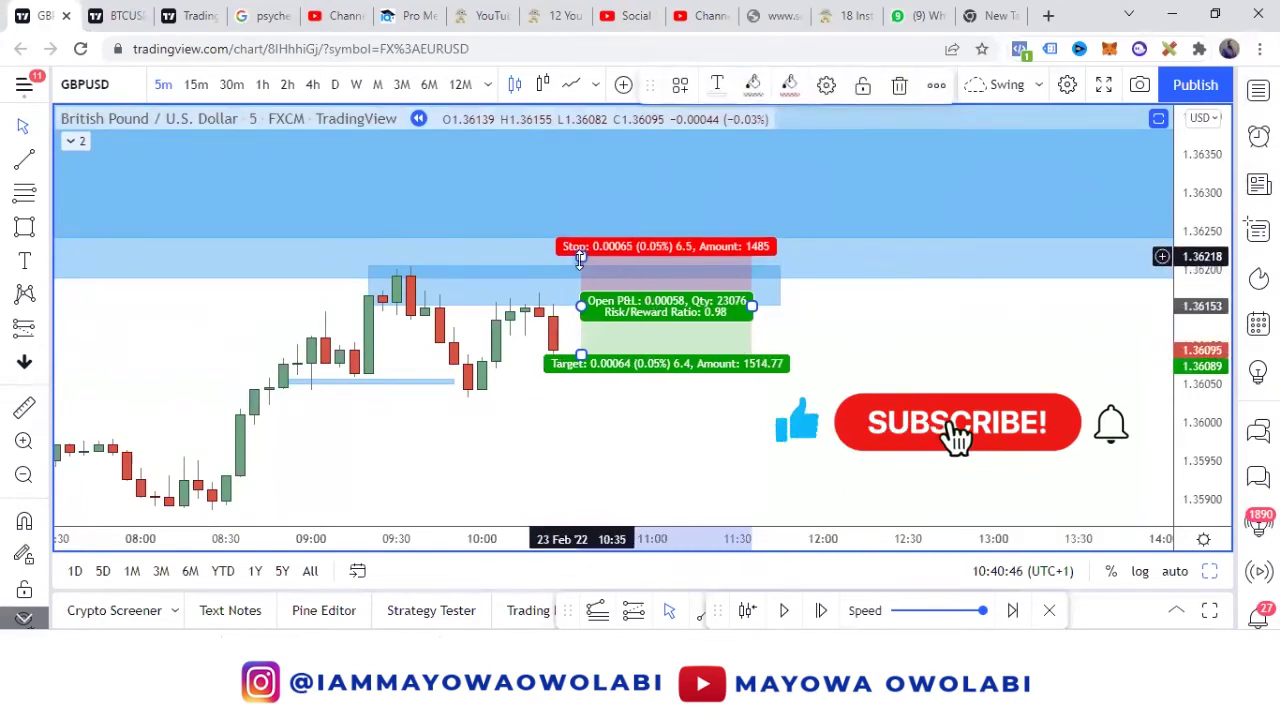
{"action": "left_click_drag", "start_coordinate": [580, 257], "coordinate": [580, 260]}
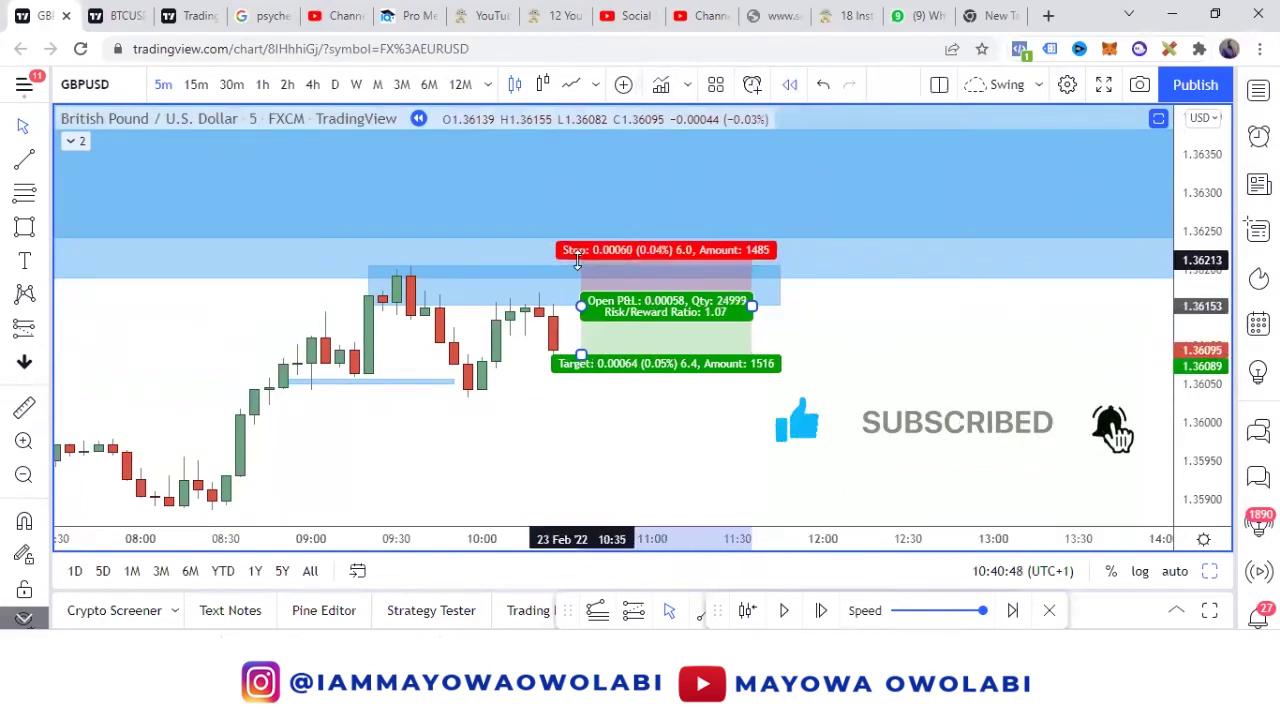
{"action": "left_click", "coordinate": [887, 319]}
Examine the earlier 5-minute lows below the short position for a target level.
{"action": "scroll", "coordinate": [890, 368], "scroll_direction": "down", "scroll_amount": 5}
{"action": "left_click_drag", "start_coordinate": [1040, 423], "coordinate": [866, 366]}
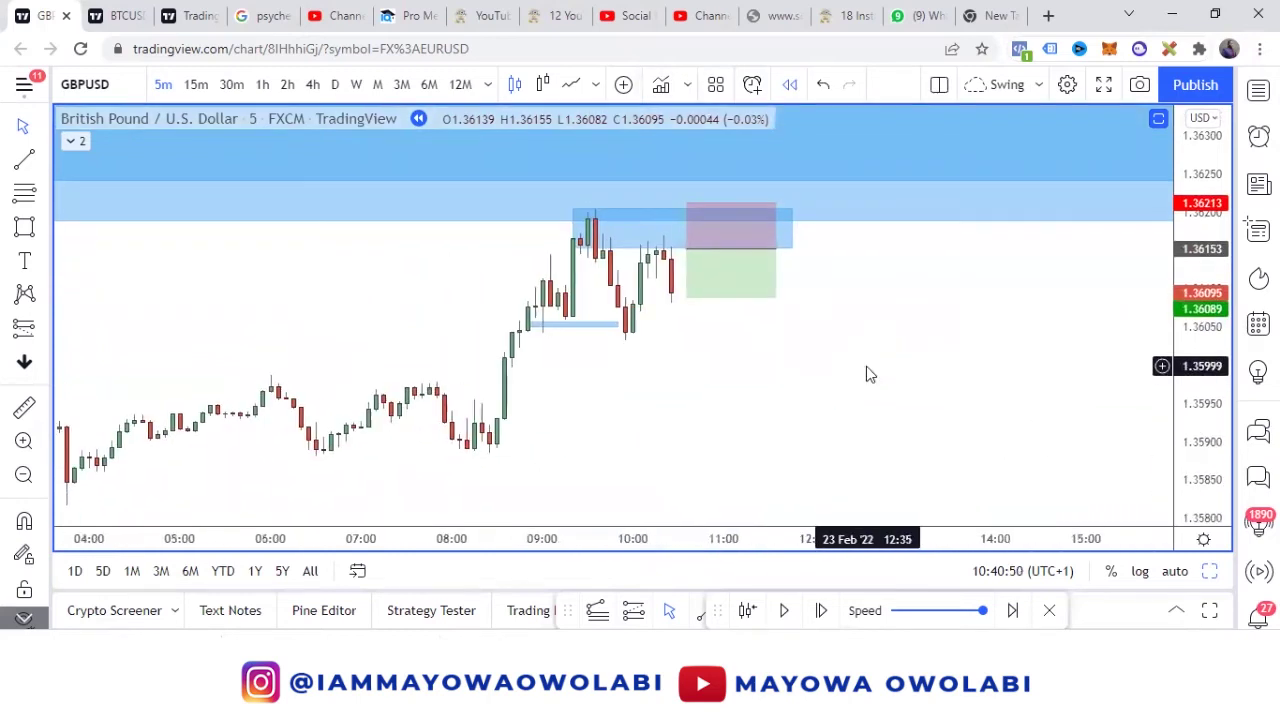
{"action": "left_click_drag", "start_coordinate": [1194, 334], "coordinate": [1194, 388]}
{"action": "left_click_drag", "start_coordinate": [1031, 351], "coordinate": [1040, 218]}
{"action": "scroll", "coordinate": [1068, 270], "scroll_direction": "down", "scroll_amount": 5}
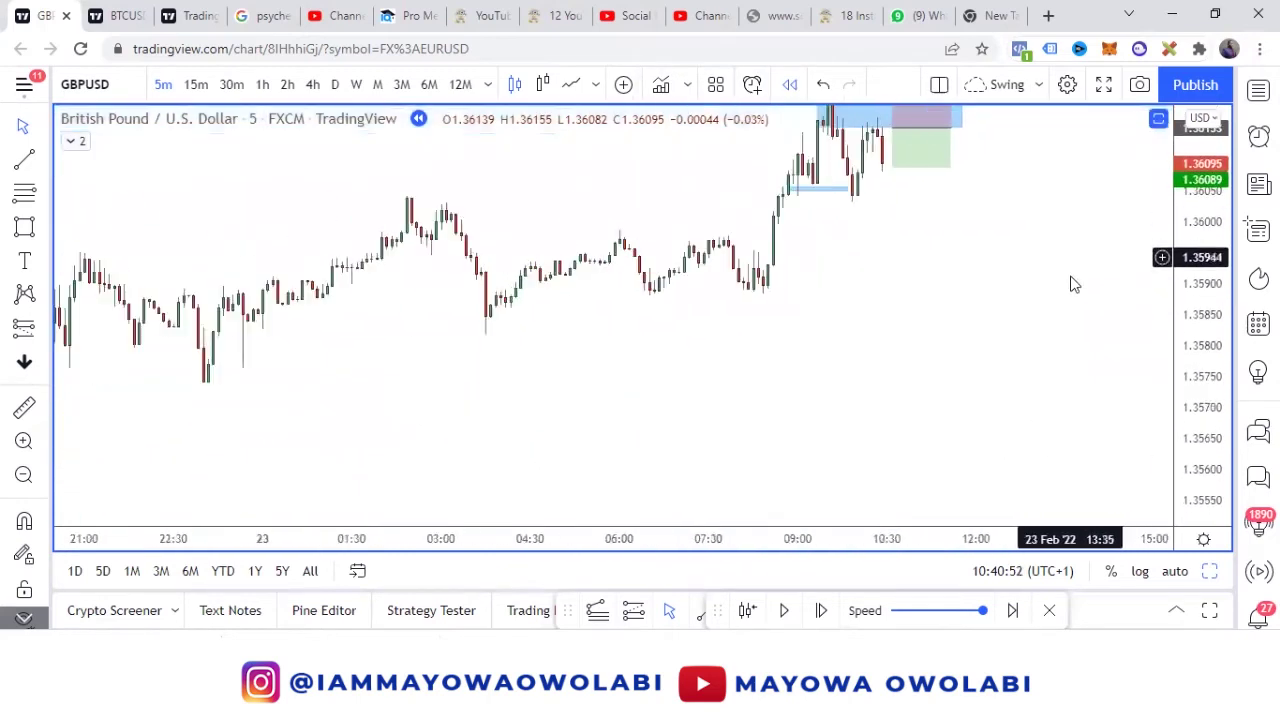